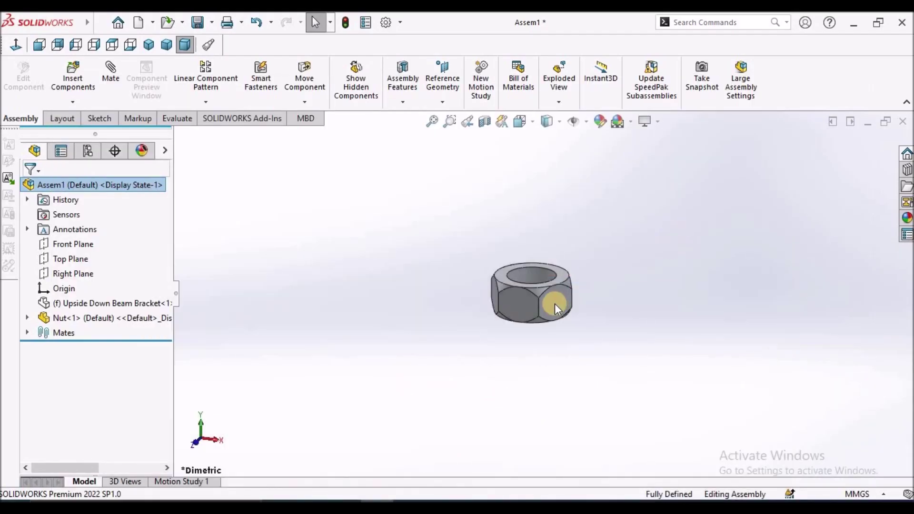
- Insert the Bolt 1 part in its 50 mm configuration and place it above and beside the nut
scroll(549, 298, "down", 5)
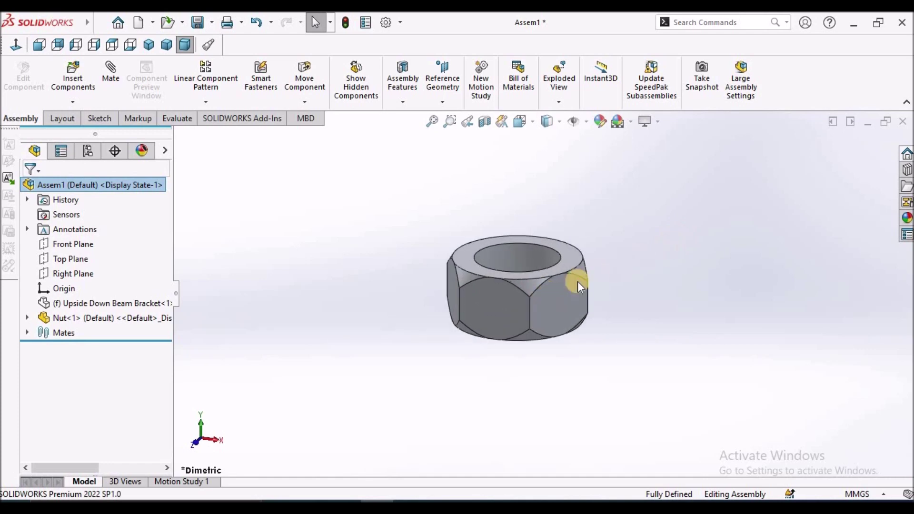
scroll(581, 271, "up", 2)
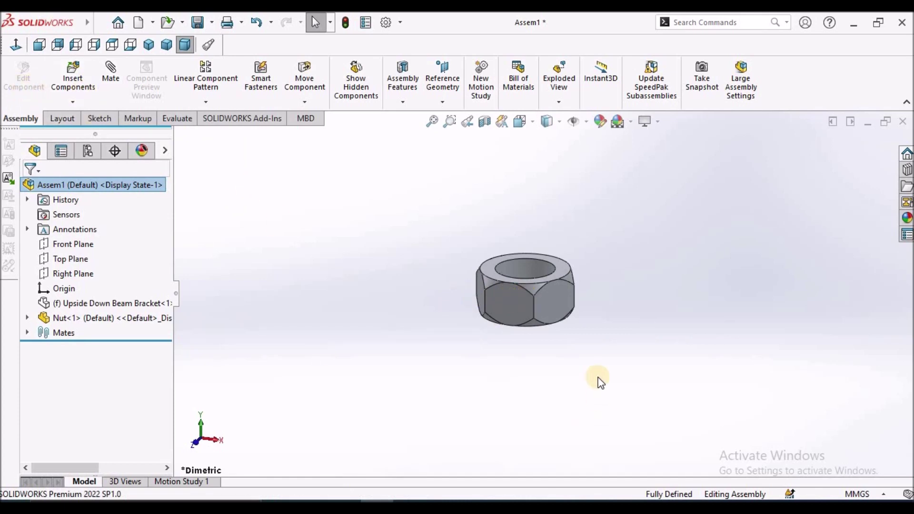
left_click(73, 76)
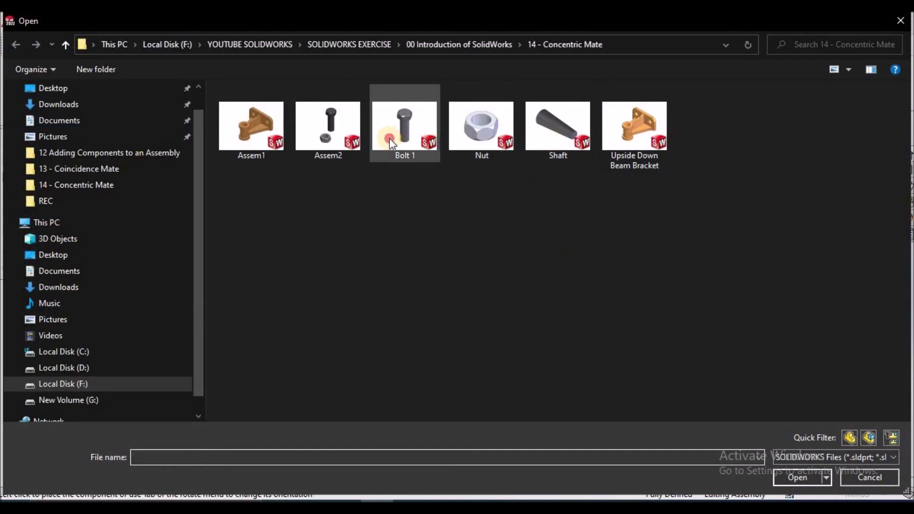
left_click(389, 138)
left_click(799, 474)
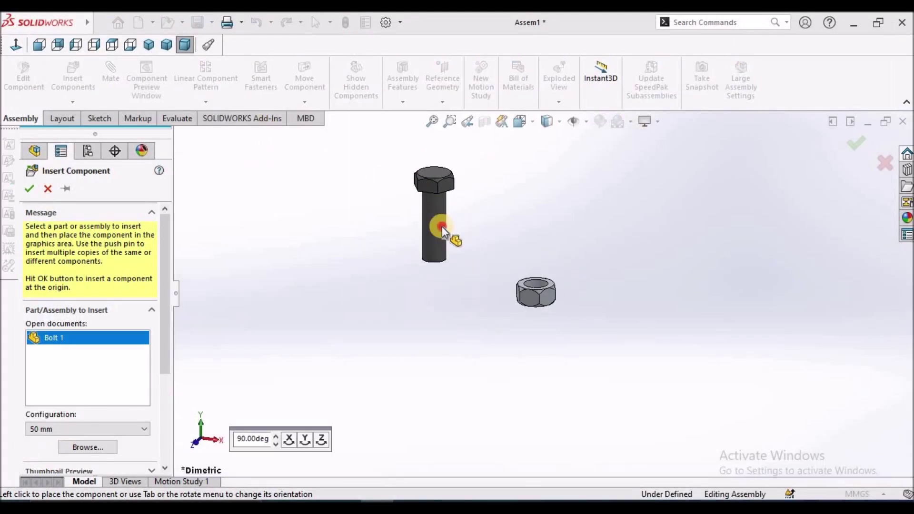
left_click(445, 229)
- Add a concentric mate between the bolt's cylindrical shank and the nut's hole, leaving its rotation unlocked
scroll(528, 260, "down", 2)
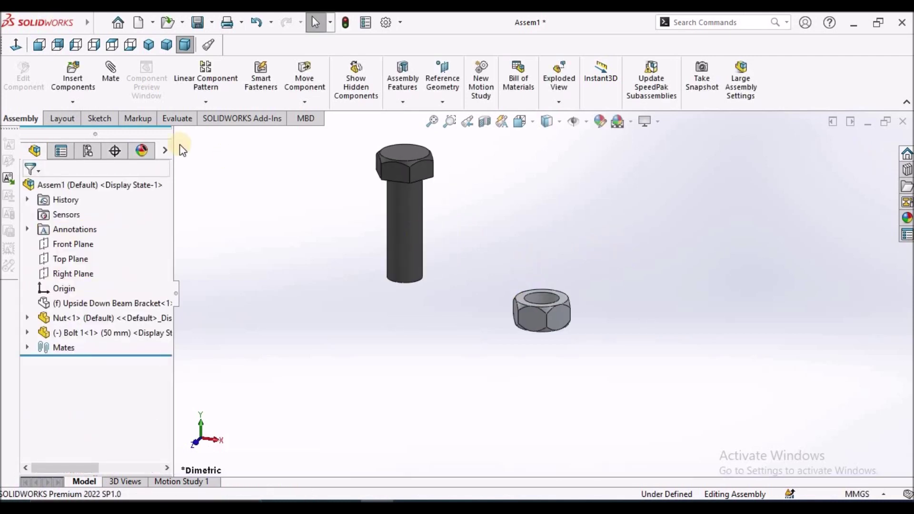
left_click(109, 72)
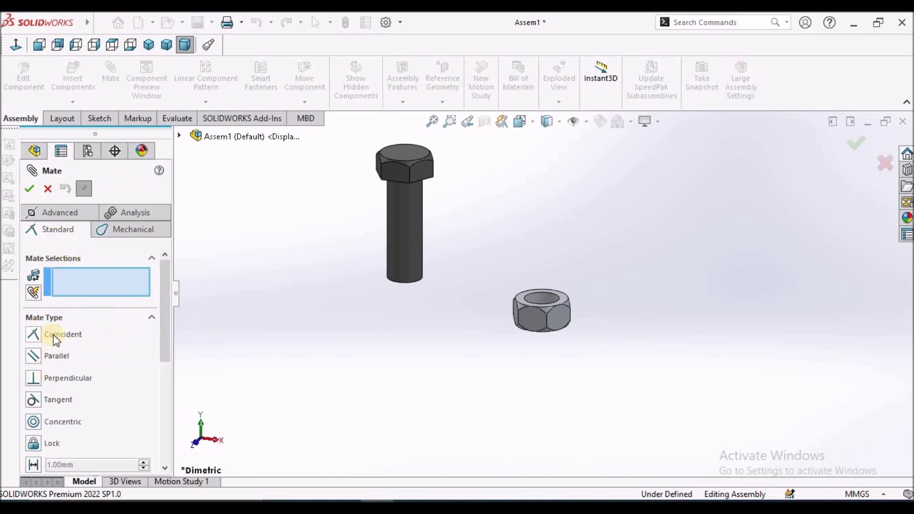
left_click(33, 420)
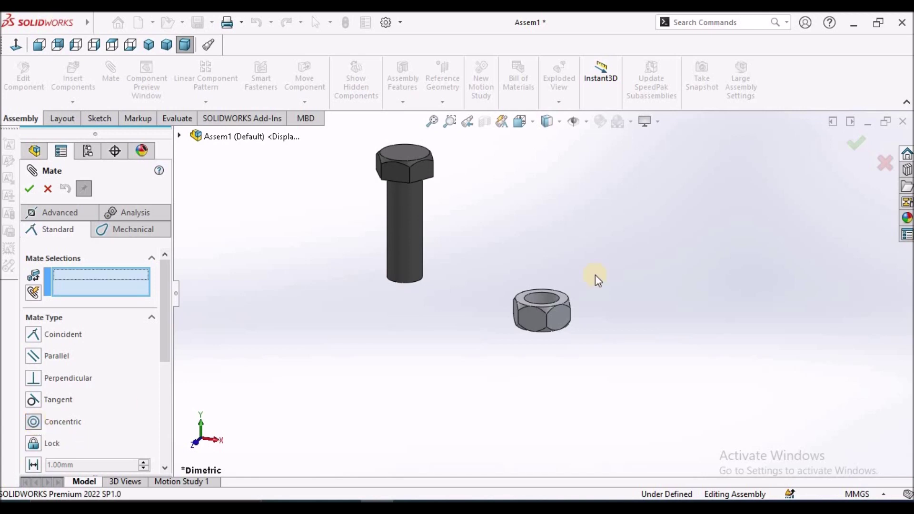
scroll(565, 265, "down", 4)
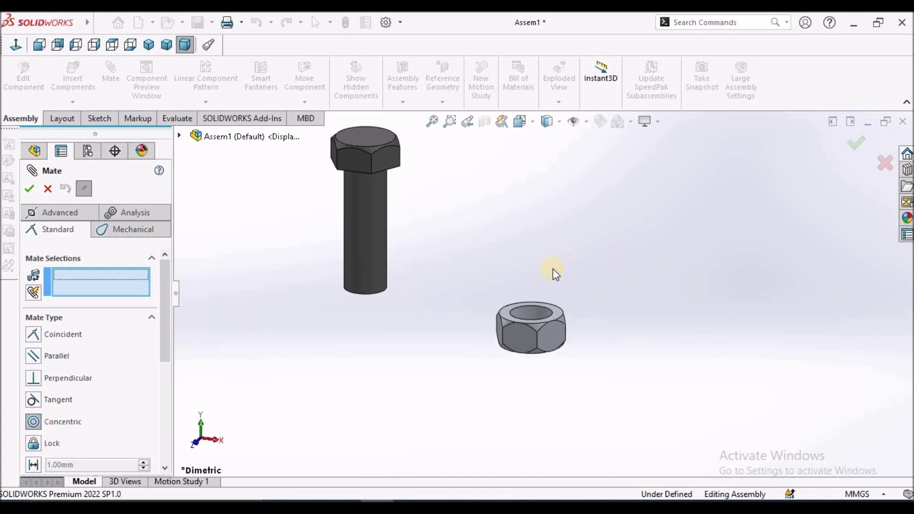
scroll(553, 269, "up", 2)
left_click(388, 236)
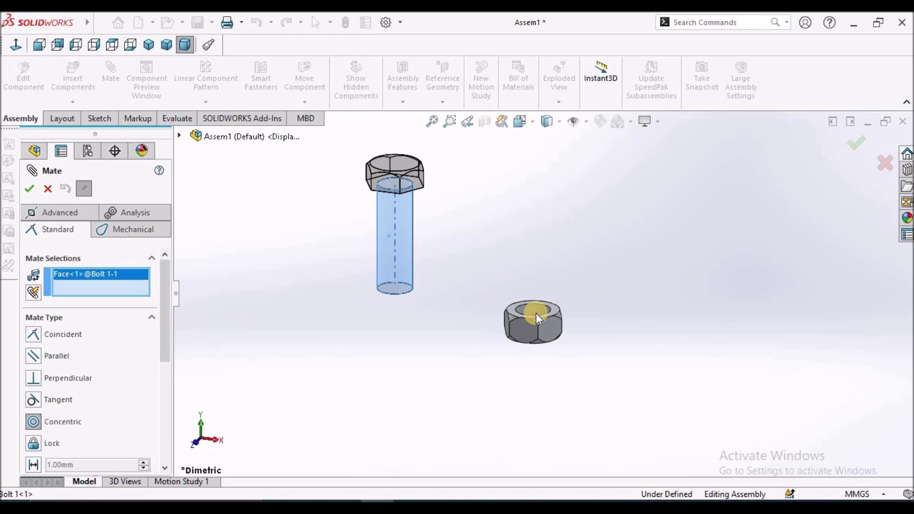
left_click(538, 311)
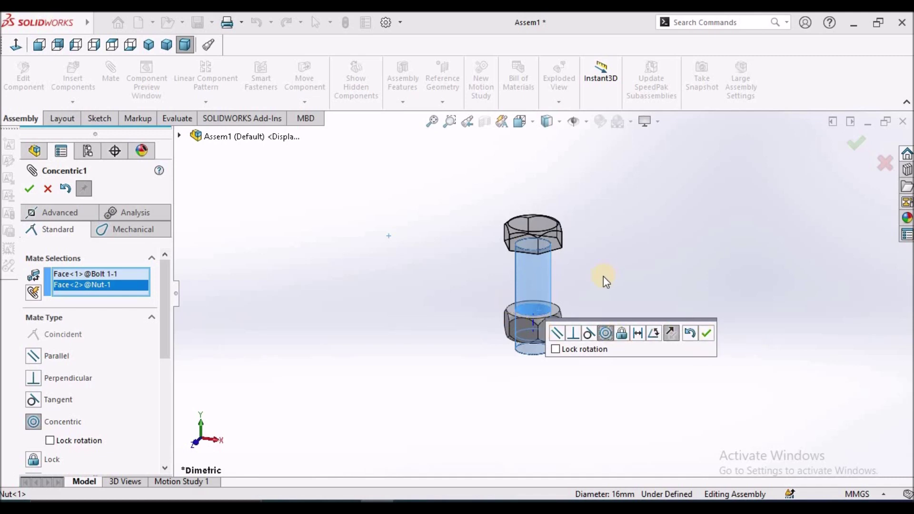
scroll(564, 279, "up", 3)
scroll(509, 306, "down", 3)
scroll(513, 312, "up", 2)
scroll(522, 319, "down", 5)
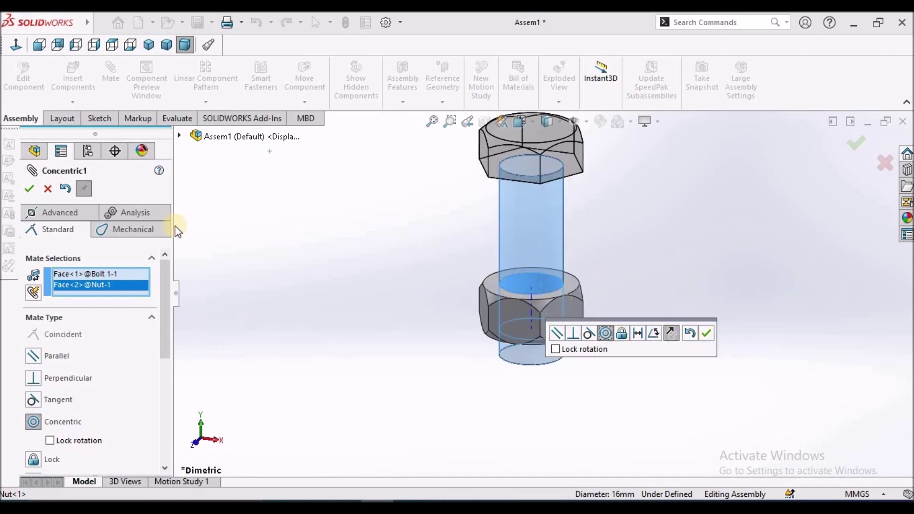
left_click(49, 191)
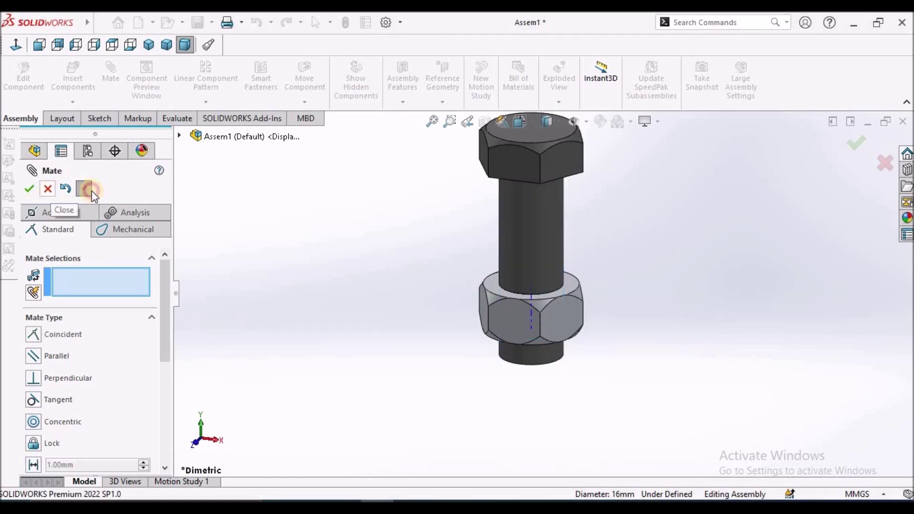
left_click(47, 189)
- Slide the bolt along the nut's axis and turn it by its head to test its remaining freedom of movement
scroll(509, 260, "up", 3)
scroll(579, 296, "down", 5)
left_click_drag(579, 296, 575, 328)
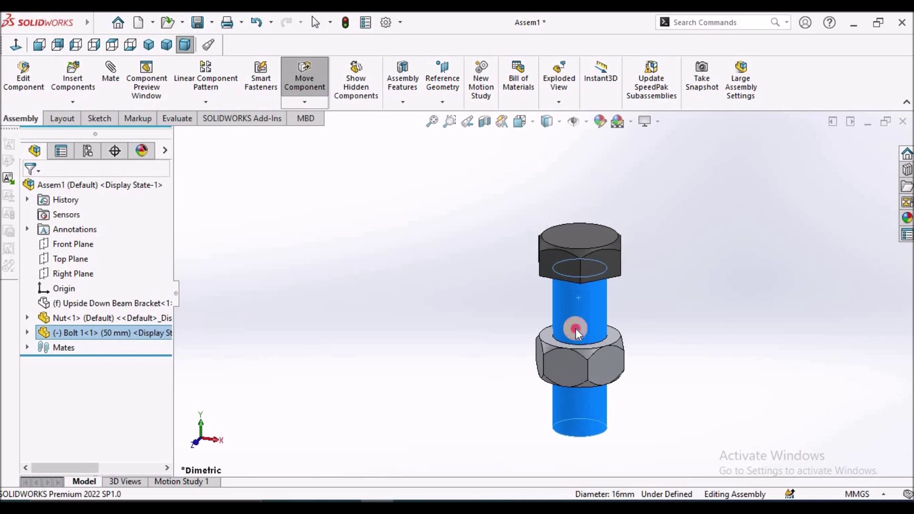
left_click(512, 262)
left_click_drag(573, 266, 519, 268)
scroll(510, 299, "up", 3)
scroll(481, 304, "down", 5)
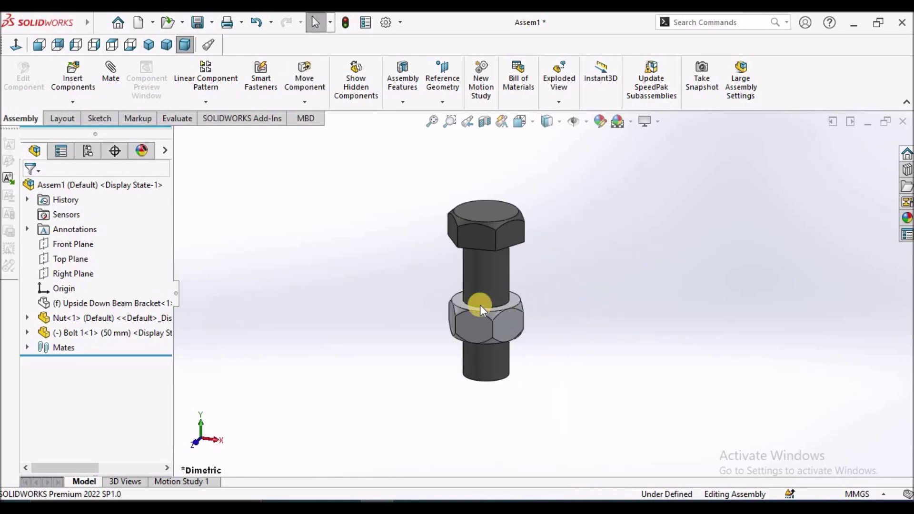
left_click(493, 250)
left_click_drag(493, 249, 498, 271)
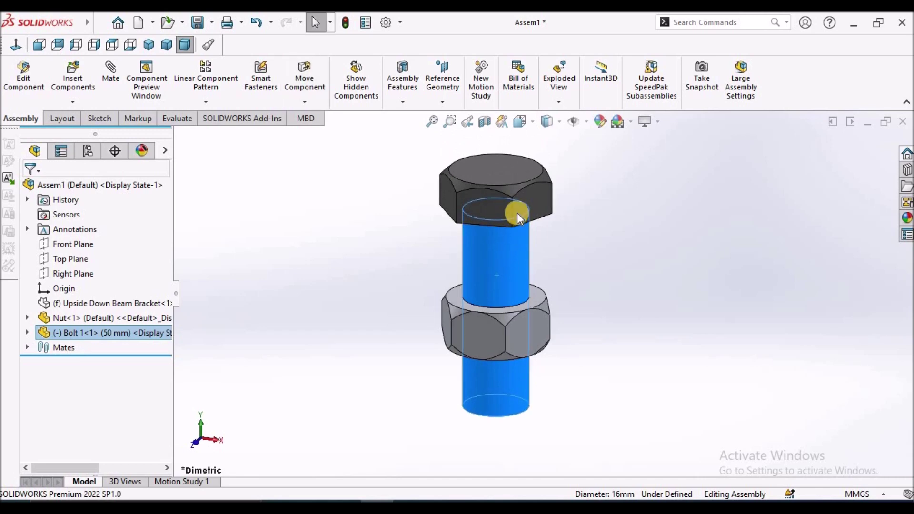
key("Escape")
left_click_drag(480, 209, 500, 208)
key("Escape")
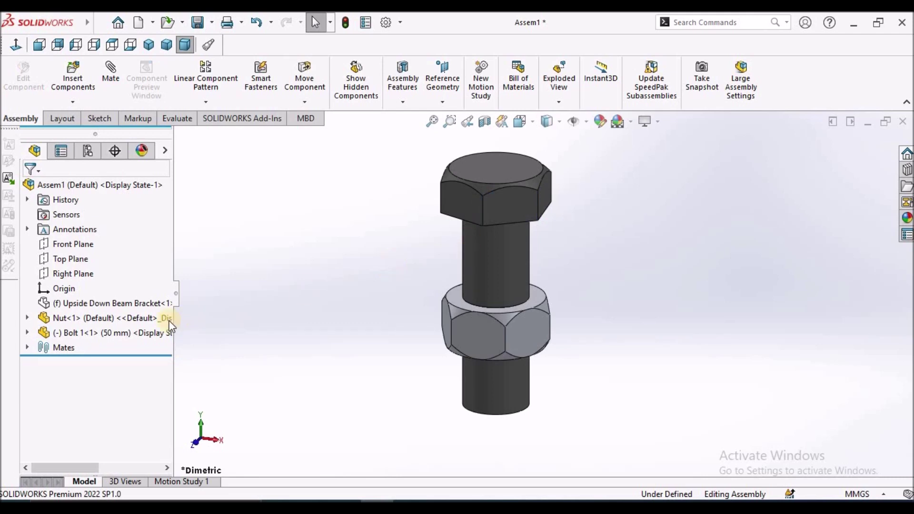
- Hide the mated bolt, leaving only the nut displayed
right_click(124, 336)
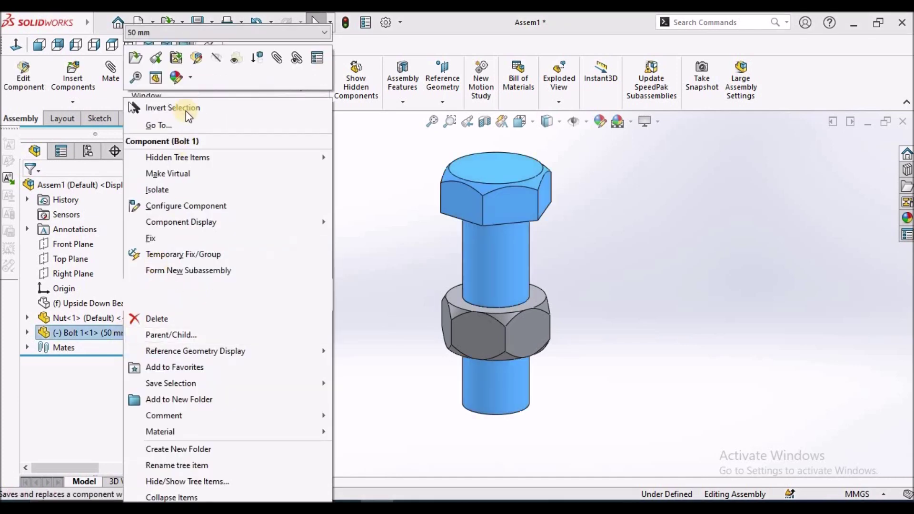
left_click(356, 215)
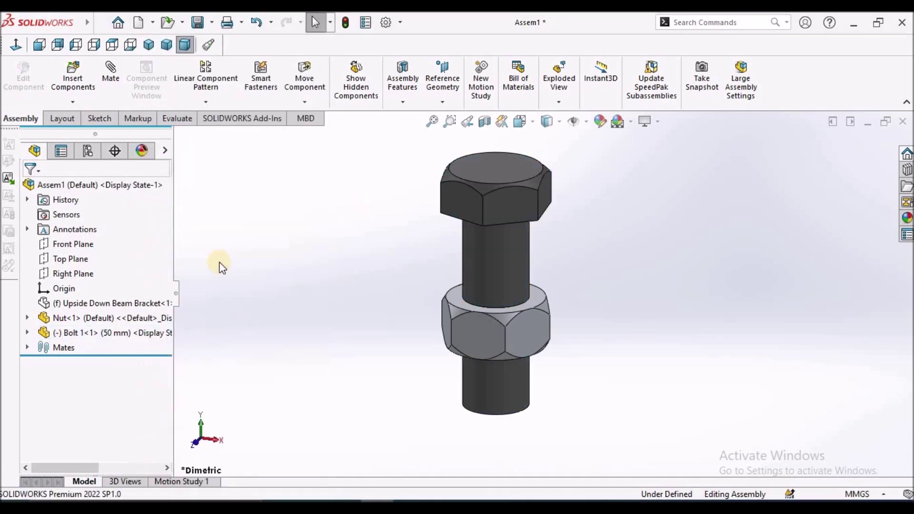
right_click(480, 259)
left_click(573, 45)
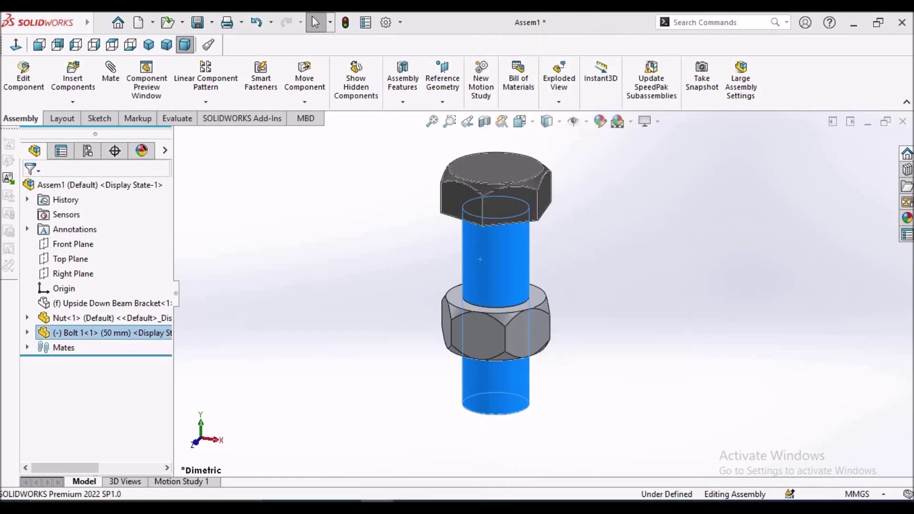
- Insert a second Bolt 1 in its 50 mm configuration and place it beside the nut
left_click(73, 76)
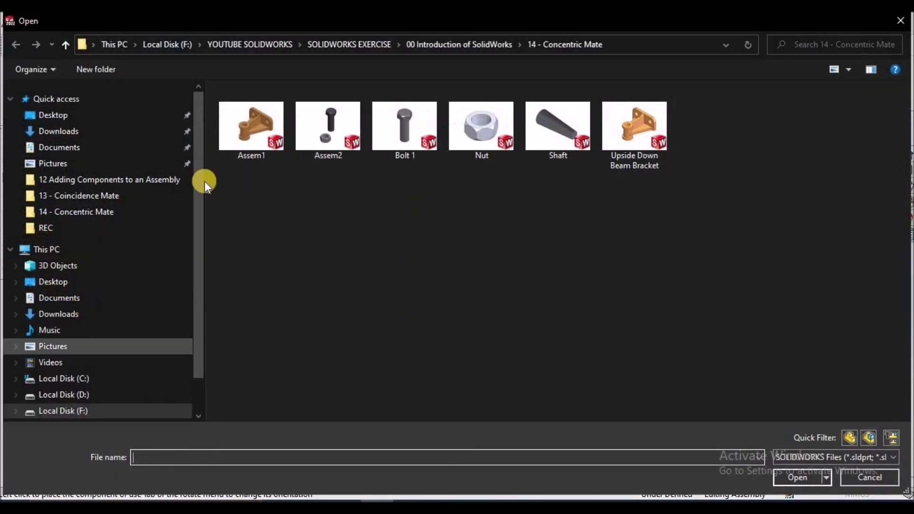
left_click(409, 125)
left_click(809, 476)
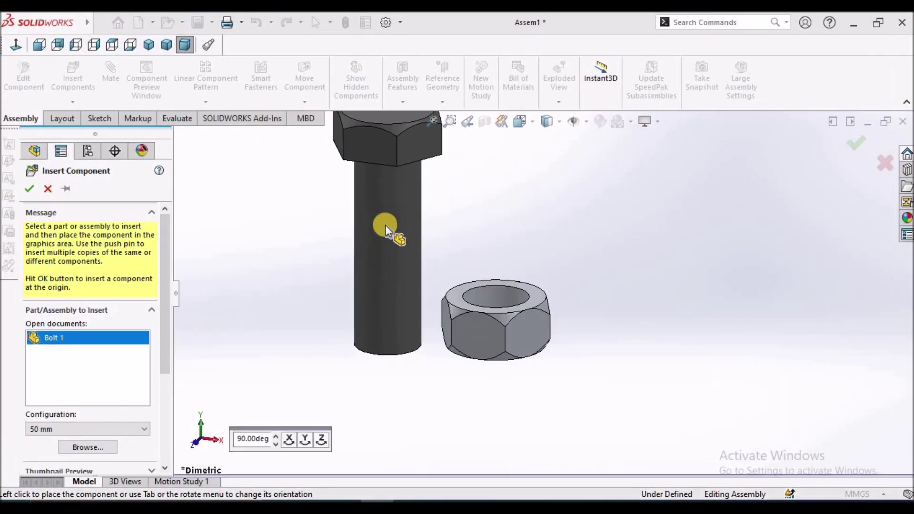
left_click(384, 225)
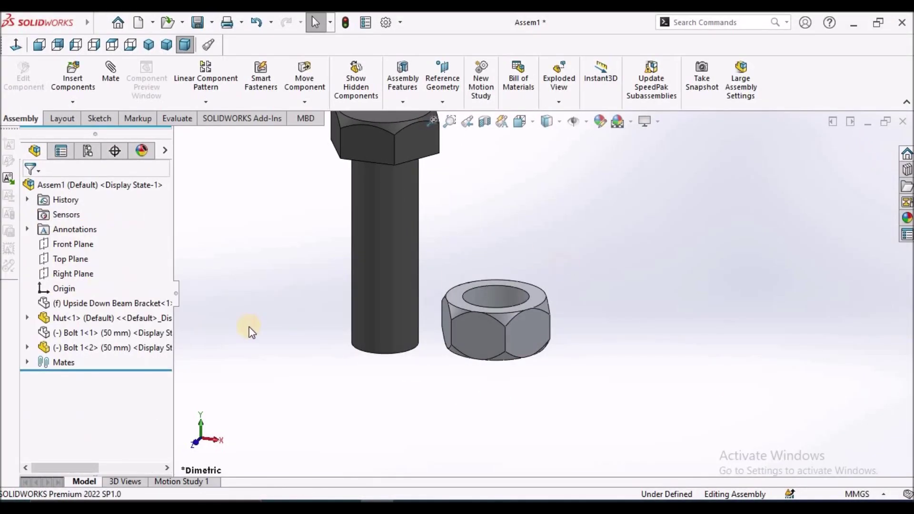
- Add a concentric mate between the nut's hole and the second bolt's shank with Lock rotation enabled
left_click(118, 72)
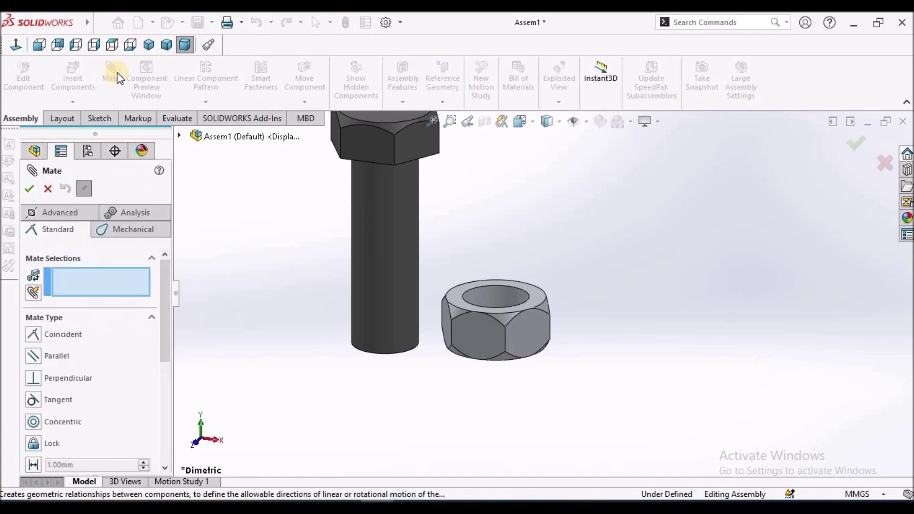
left_click(34, 422)
left_click(513, 295)
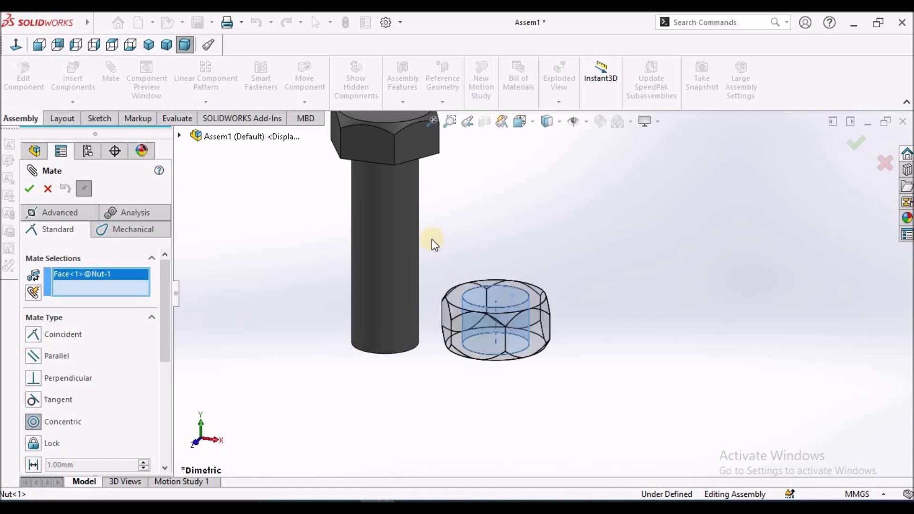
left_click(397, 236)
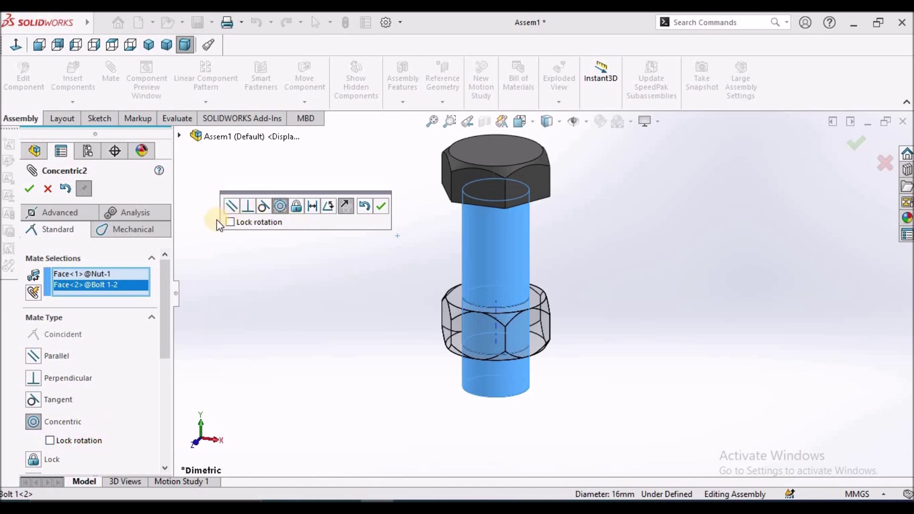
left_click(230, 222)
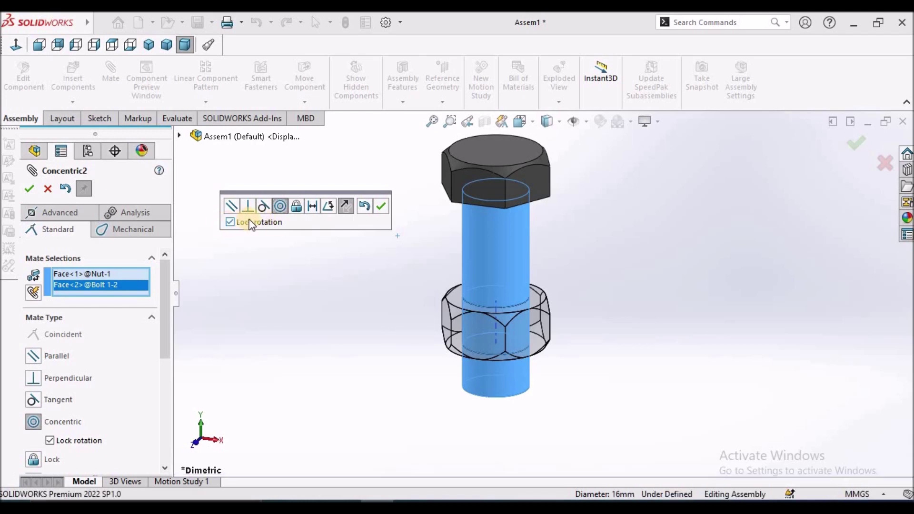
left_click(31, 188)
left_click(48, 188)
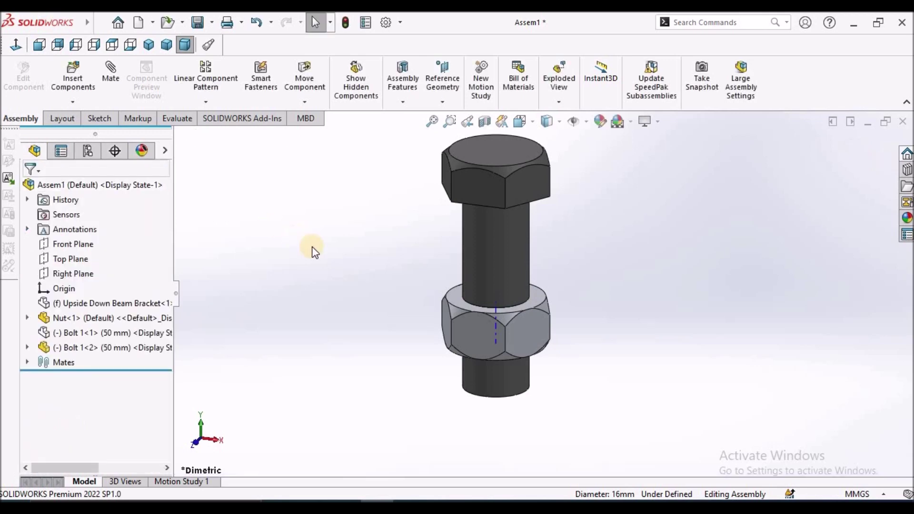
- Move the second bolt by its head along the nut's axis to test the rotation-locked mate
scroll(550, 271, "up", 3)
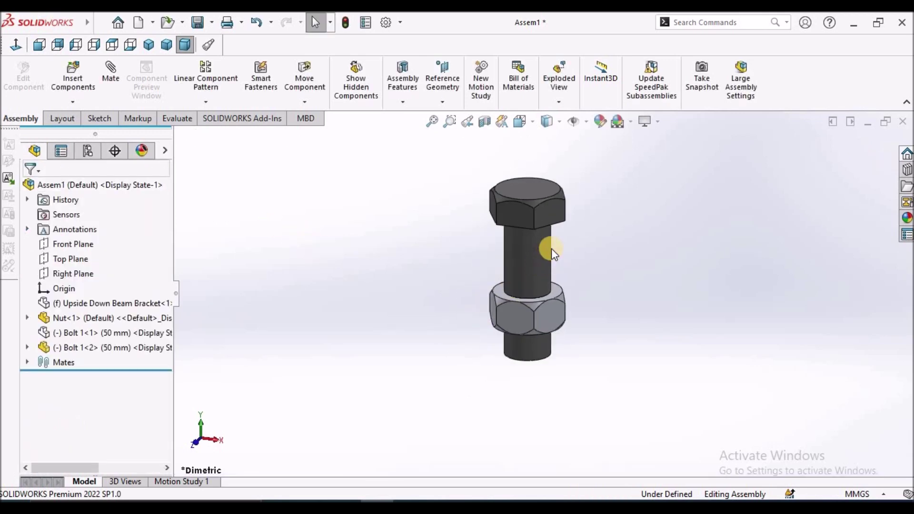
scroll(543, 255, "down", 2)
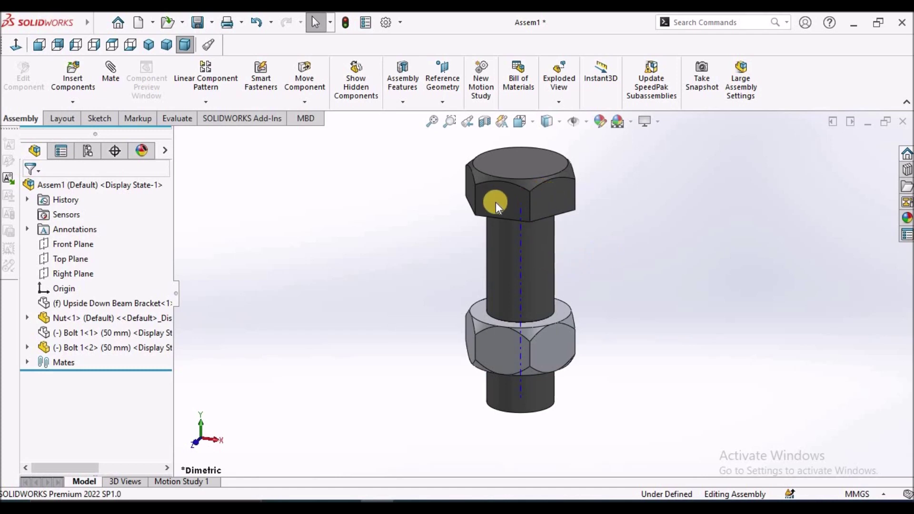
left_click(509, 200)
mouse_move(509, 201)
left_mouse_down()
mouse_move(567, 195)
mouse_move(389, 206)
mouse_move(581, 200)
mouse_move(375, 212)
mouse_move(517, 216)
left_mouse_up()
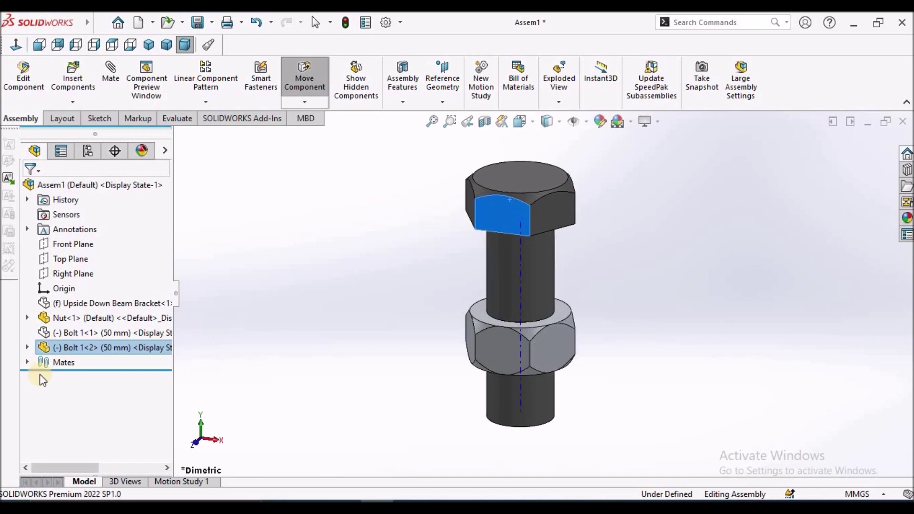
- Open the second bolt's concentric mate for editing, review its Lock rotation option, and close the mate definition
left_click(27, 347)
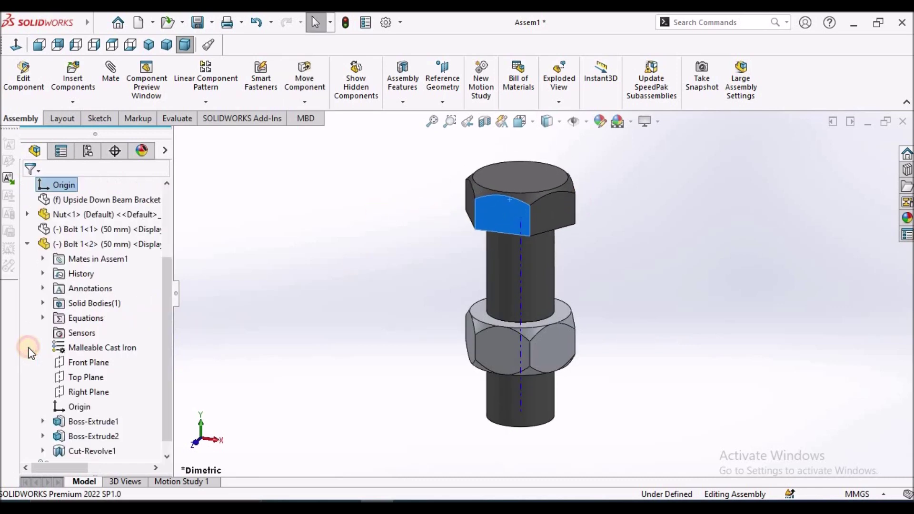
left_click(43, 258)
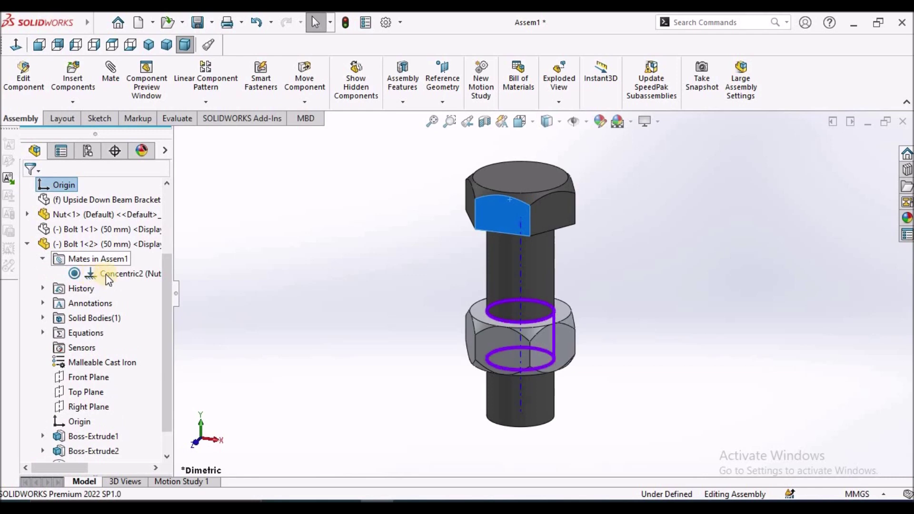
right_click(105, 275)
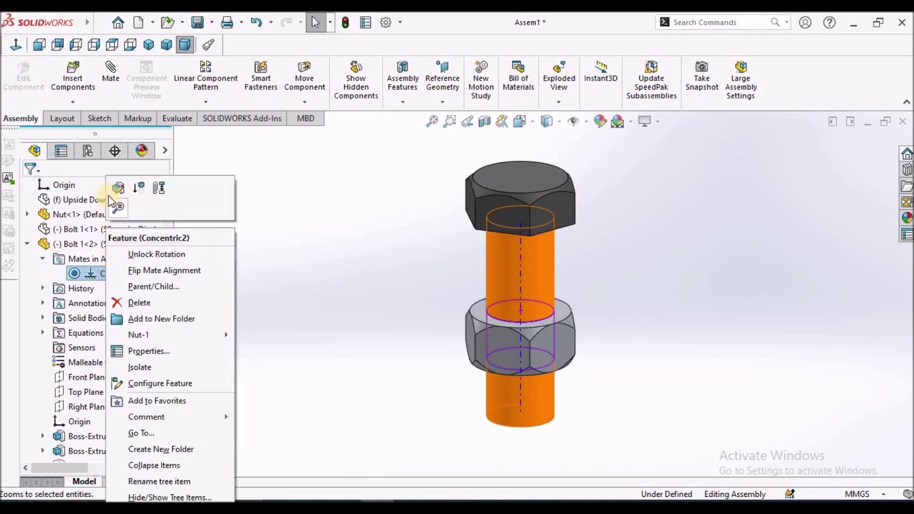
left_click(118, 187)
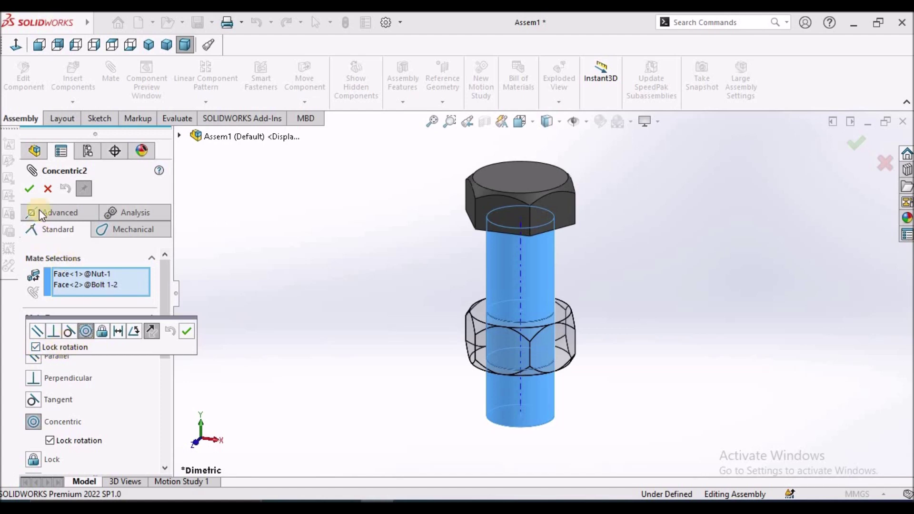
left_click(29, 189)
left_click(48, 189)
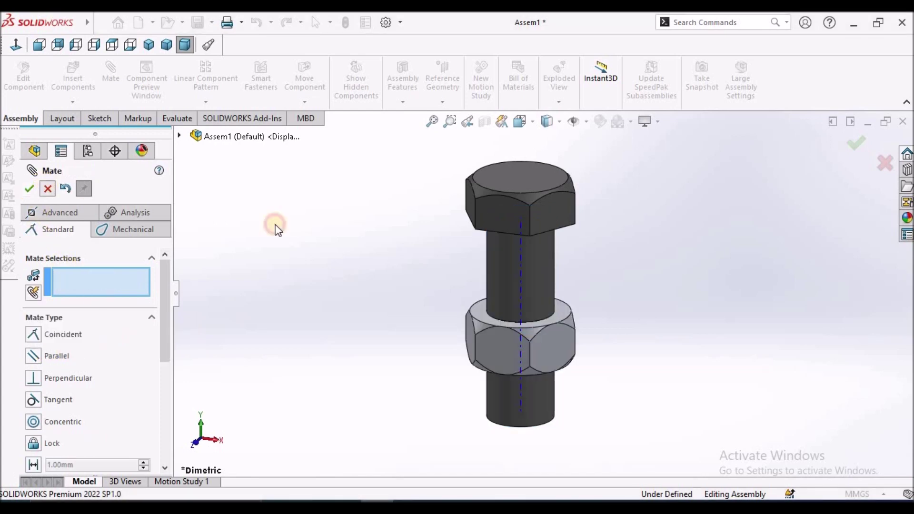
- Move the second bolt along the nut's axis, and hide the nut and both Bolt 1 components
left_click_drag(498, 214, 384, 285)
left_click(385, 284)
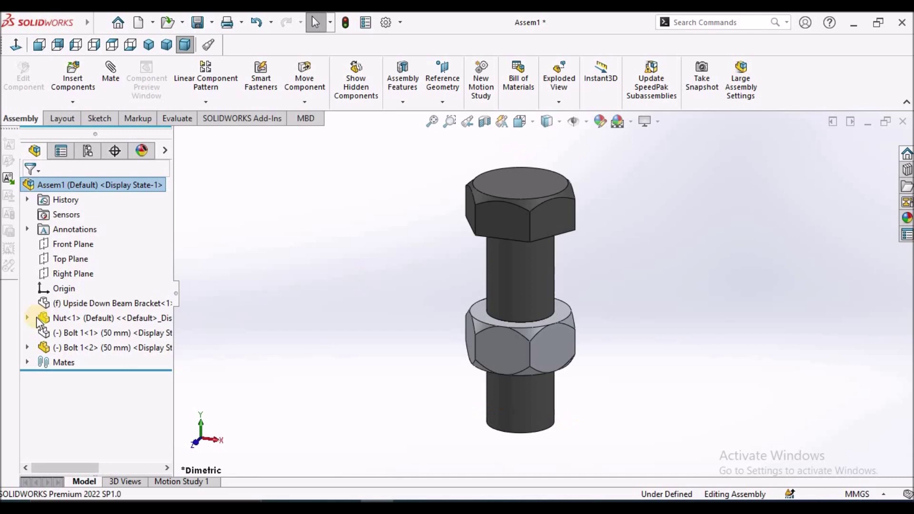
left_click(70, 320)
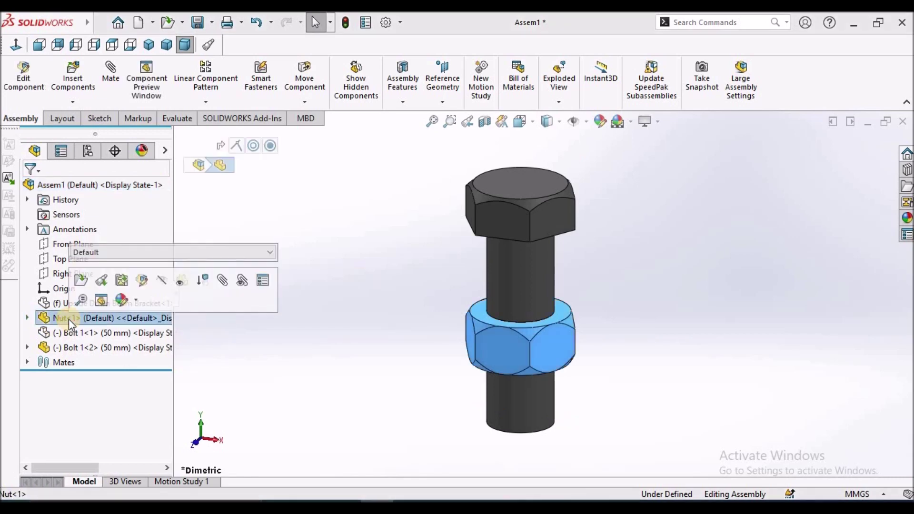
left_click(82, 343, "shift")
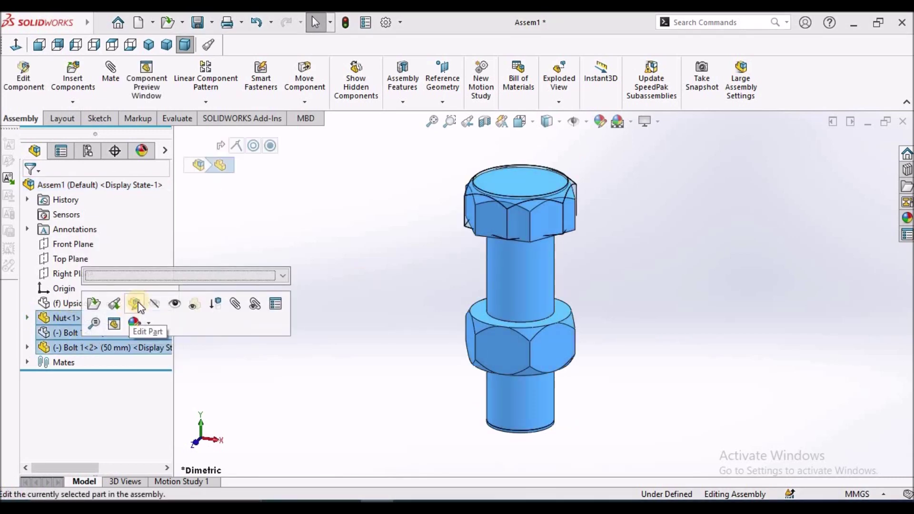
left_click(259, 299)
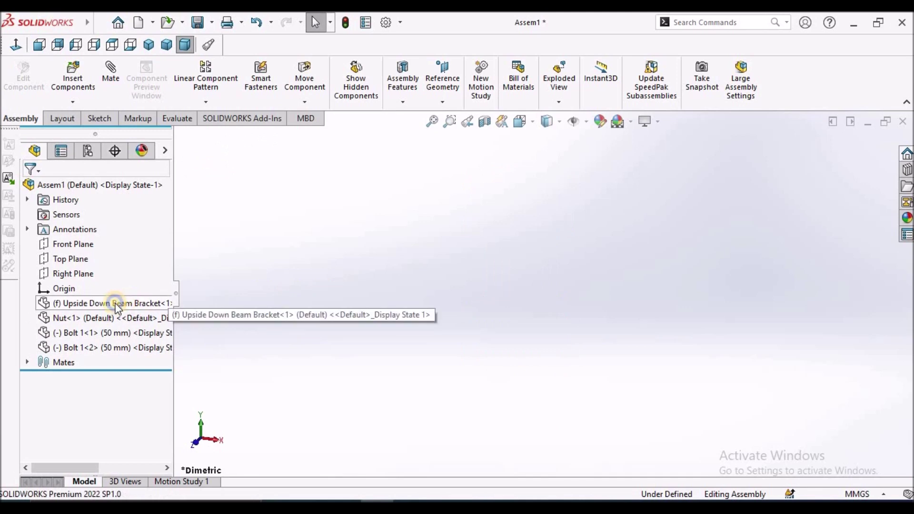
- Show the hidden Upside Down Beam Bracket and fit it in the view
right_click(118, 303)
left_click(545, 269)
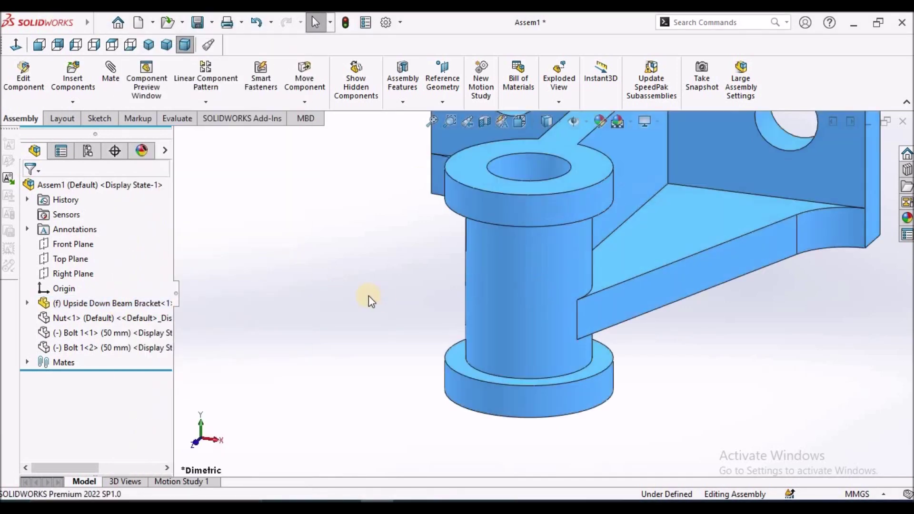
left_click(373, 291)
key("f")
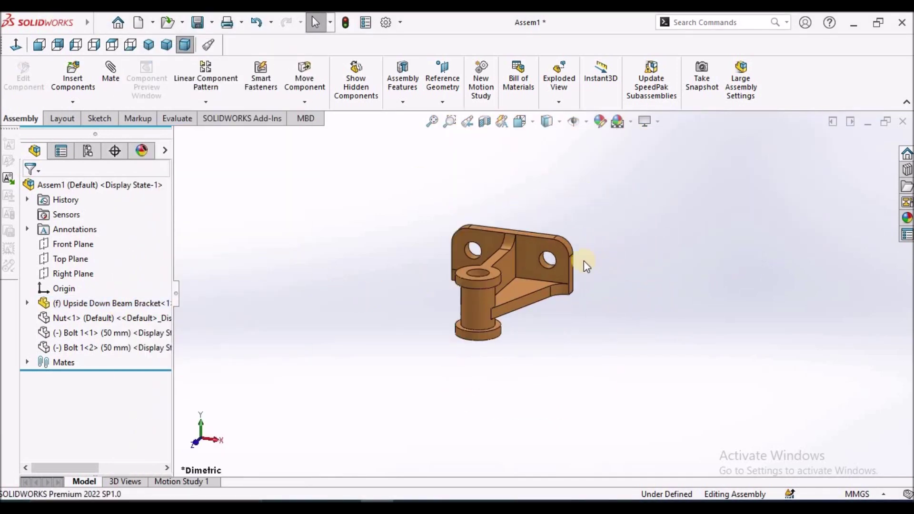
- Insert a third Bolt 1 in its 50 mm configuration and place it beside the bracket
scroll(562, 251, "down", 2)
scroll(530, 240, "down", 2)
left_click(63, 95)
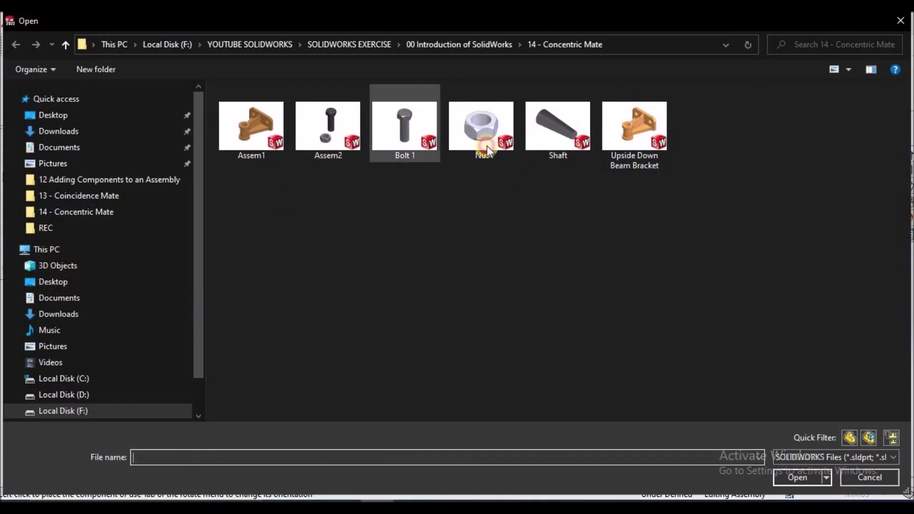
left_click(389, 142)
left_click(794, 482)
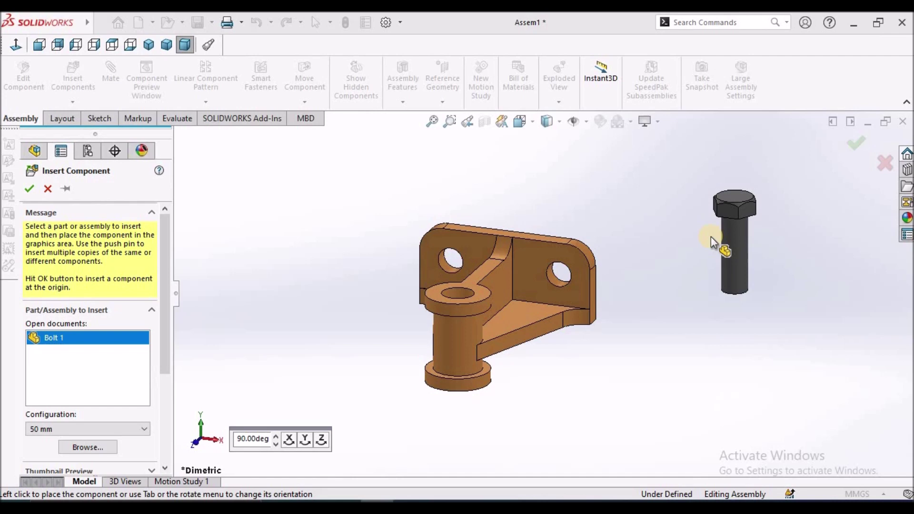
left_click(721, 333)
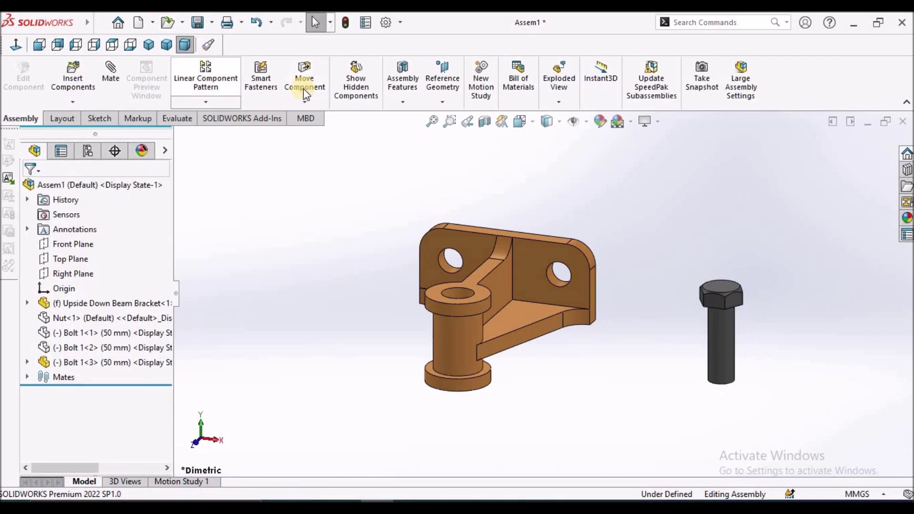
- Rotate the third bolt with Rotate Component so its shank lies obliquely with the end face pointing forward
left_click(305, 101)
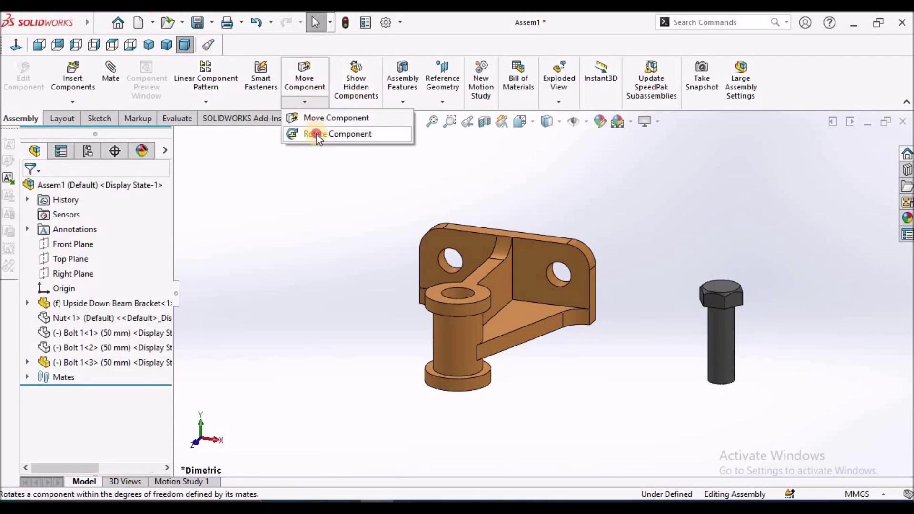
left_click(316, 134)
left_click_drag(719, 245, 673, 124)
left_click(27, 191)
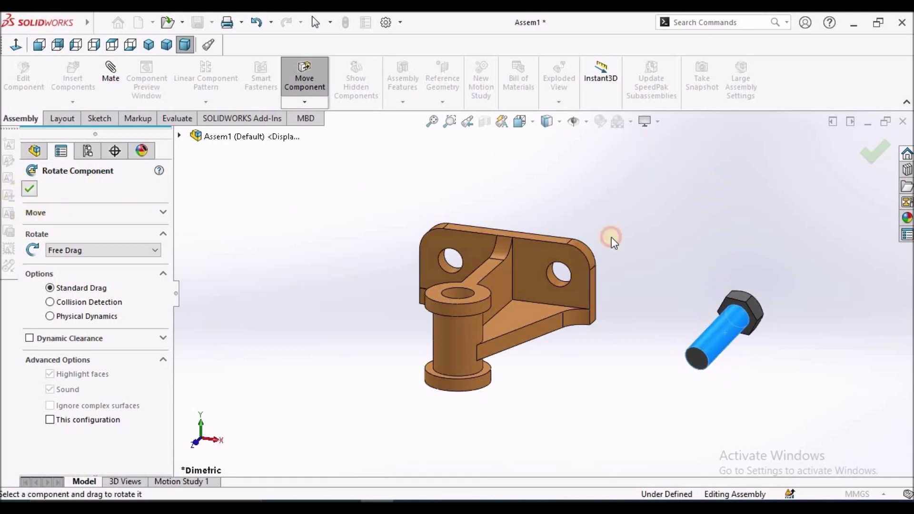
scroll(728, 278, "down", 3)
scroll(728, 277, "up", 3)
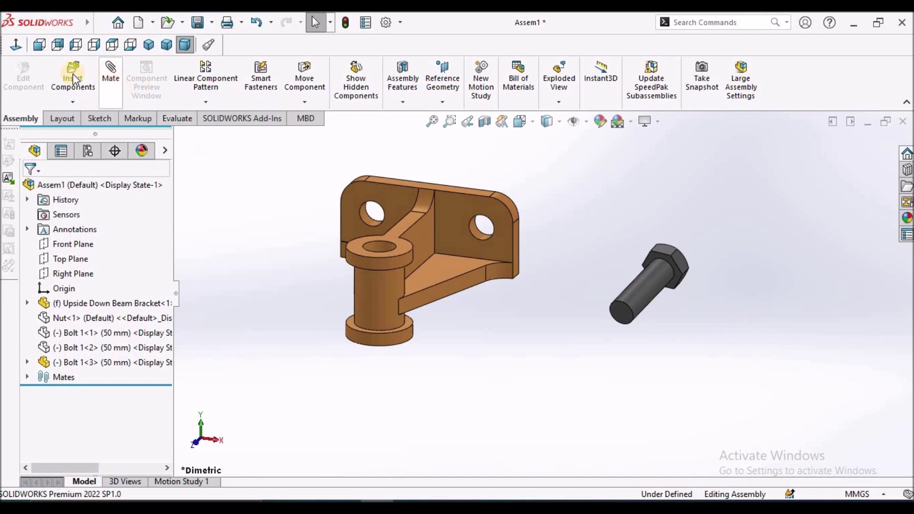
- Add a coincident mate between the third bolt's cylindrical shank face and the edge of the bracket plate's nearer bolt hole
left_click(110, 74)
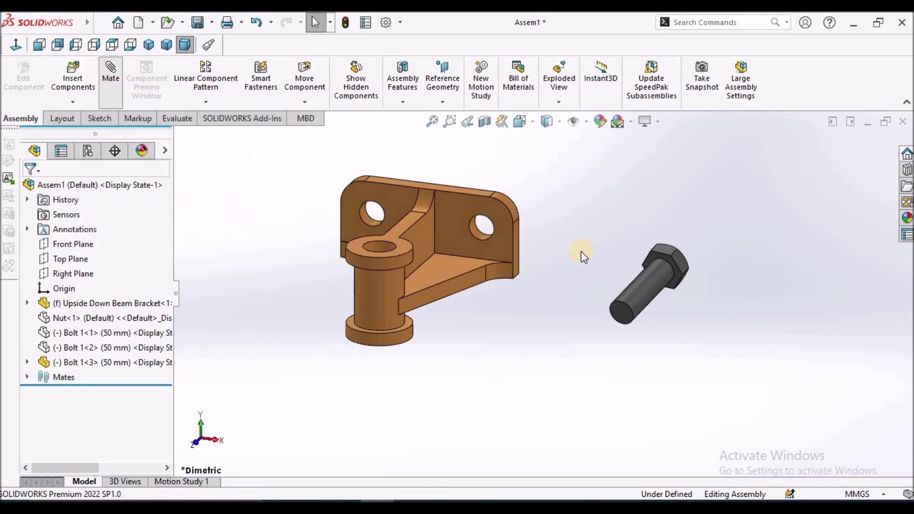
left_click(651, 291)
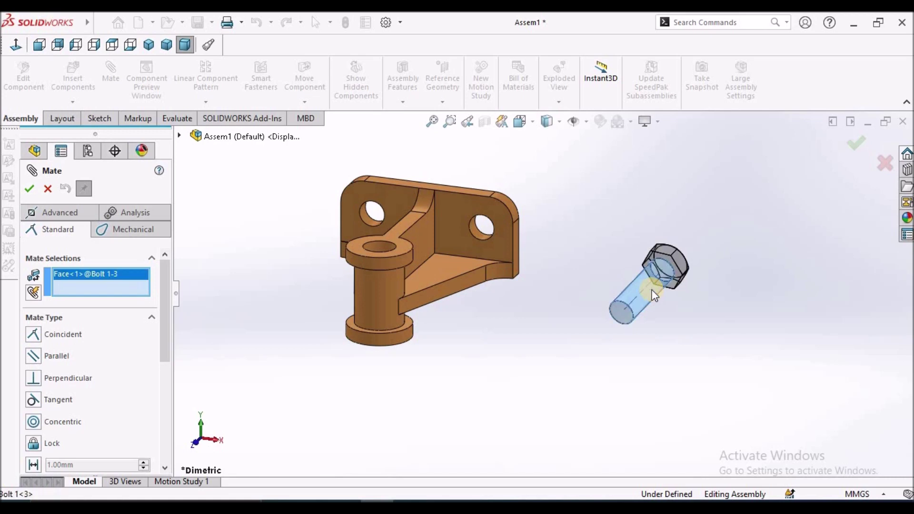
scroll(648, 293, "down", 2)
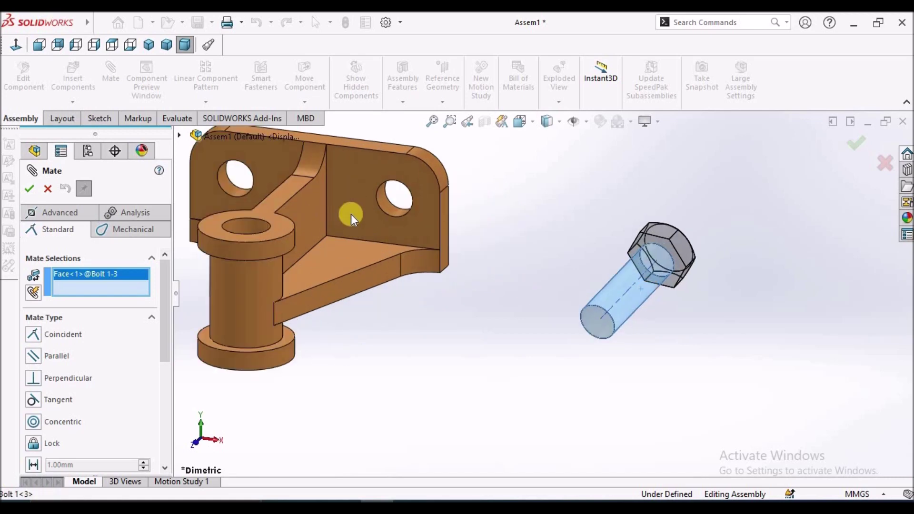
left_click(385, 212)
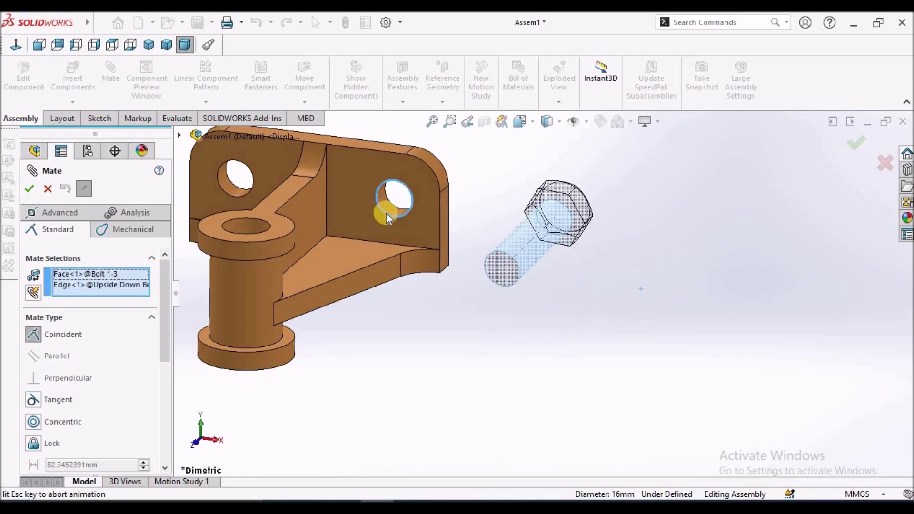
left_click(29, 190)
left_click(41, 190)
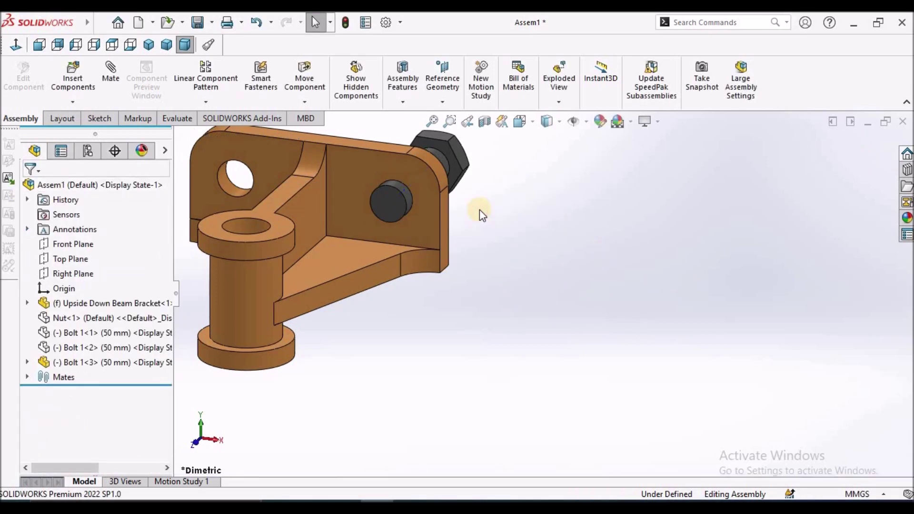
- Slide the third bolt along the bracket hole's axis to test the new mate
scroll(479, 209, "up", 2)
middle_click_drag(480, 204, 466, 223)
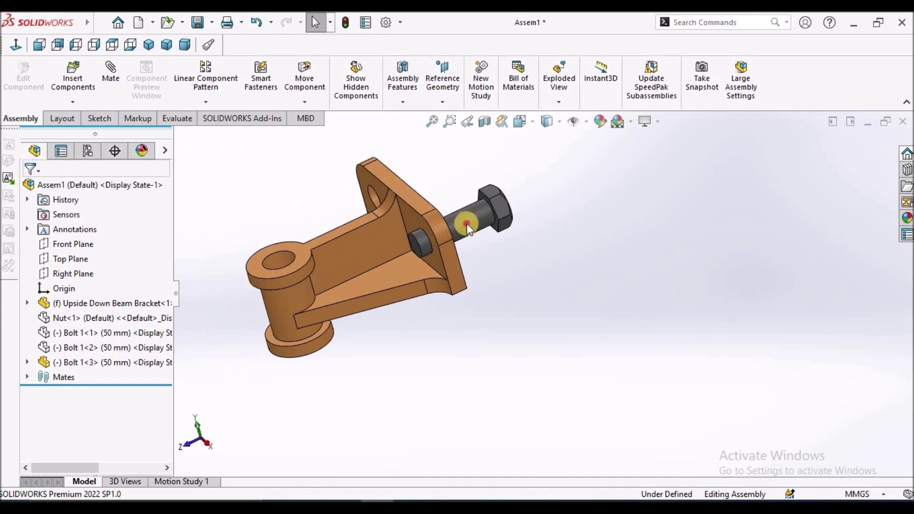
left_click(466, 223)
left_click_drag(466, 223, 469, 248)
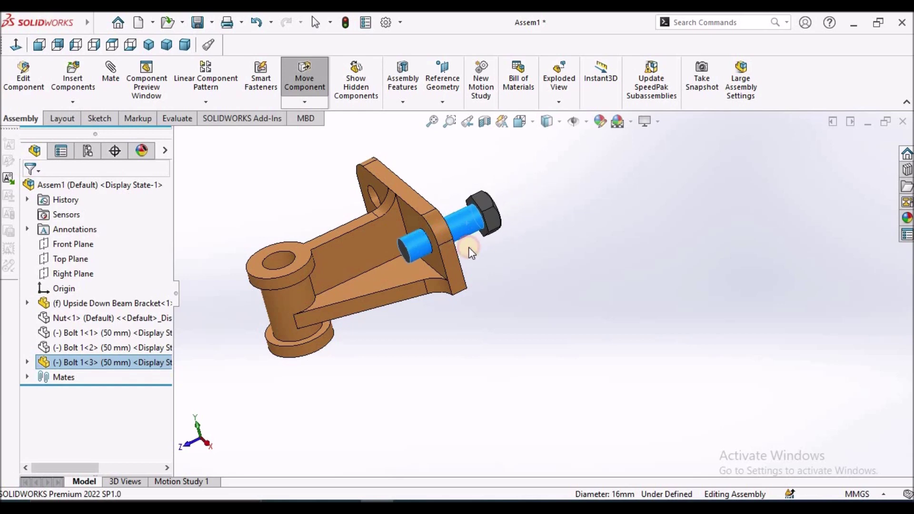
key("Escape")
key("Escape")
- Examine the bracket's empty bolt hole and the third bolt's shank by selecting each cylindrical face
scroll(457, 237, "down", 3)
mouse_move(495, 237)
middle_mouse_down()
mouse_move(510, 288)
mouse_move(502, 259)
mouse_move(527, 243)
mouse_move(500, 251)
middle_mouse_up()
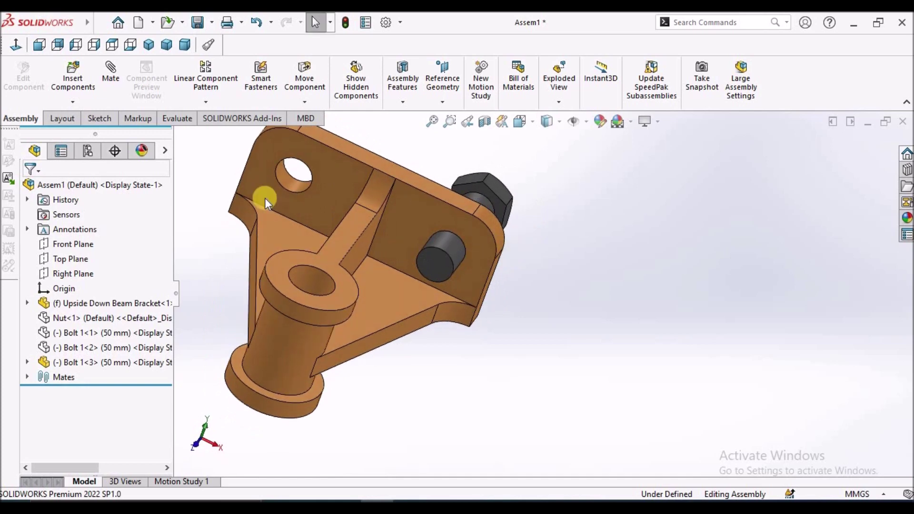
left_click(292, 183)
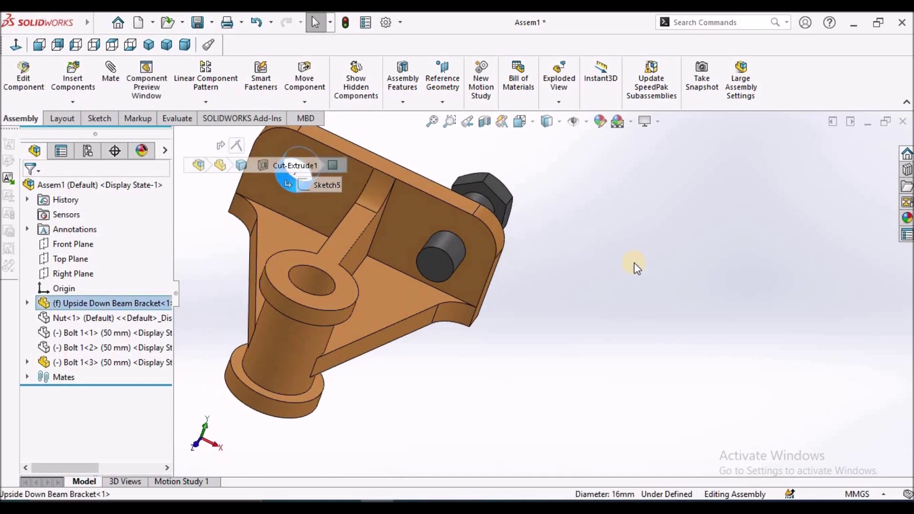
scroll(416, 264, "up", 3)
scroll(658, 288, "down", 3)
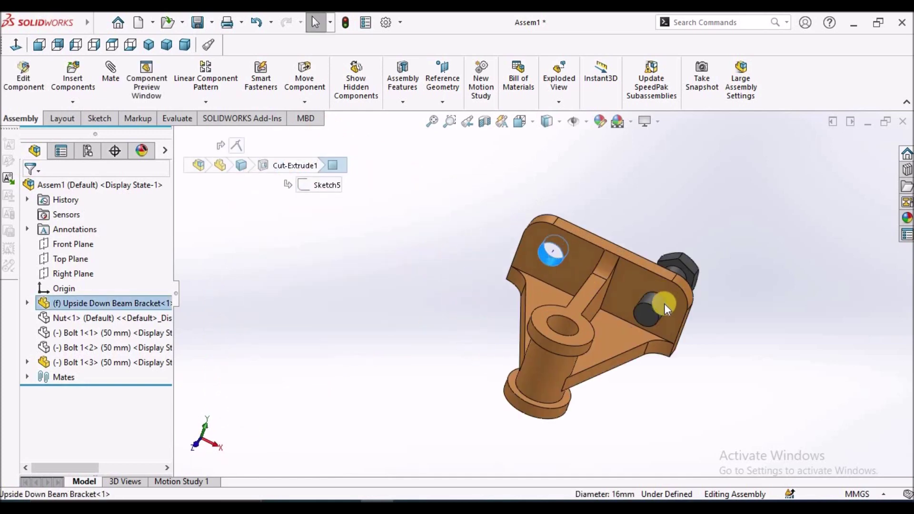
left_click(662, 308)
middle_click_drag(659, 306, 713, 333)
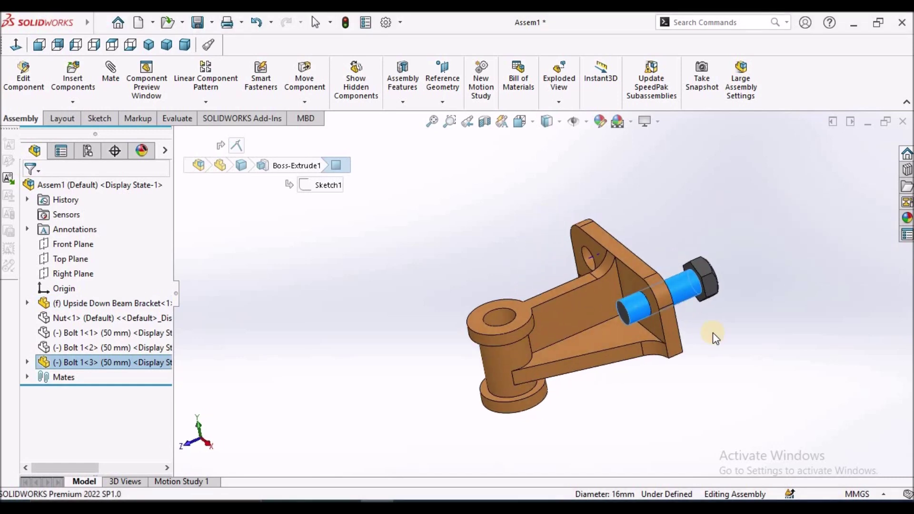
left_click(716, 335)
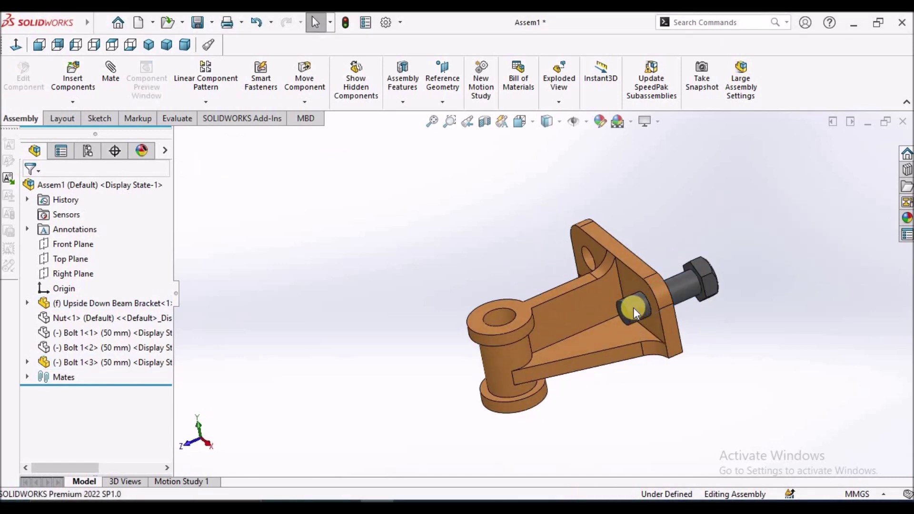
- Move the third bolt back along its axis until it is completely out of the bracket hole
left_click(634, 308)
left_click_drag(705, 287, 806, 239)
left_click(750, 311)
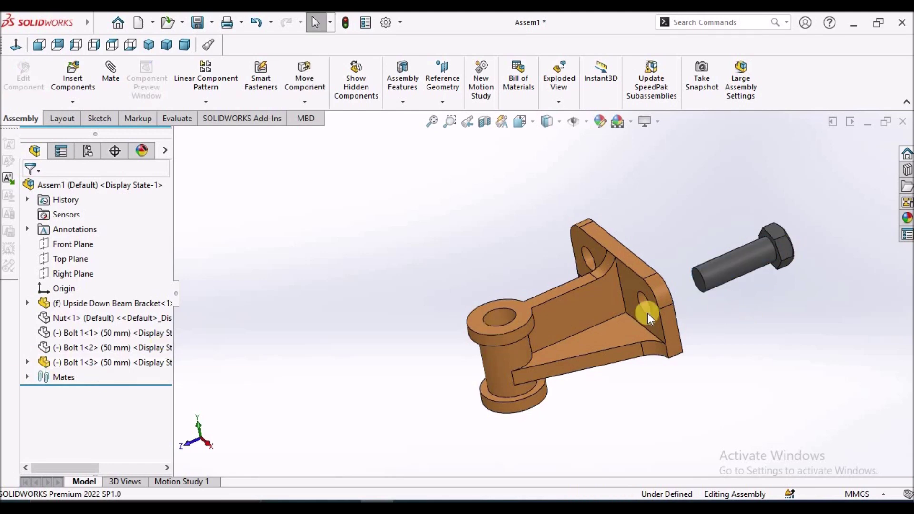
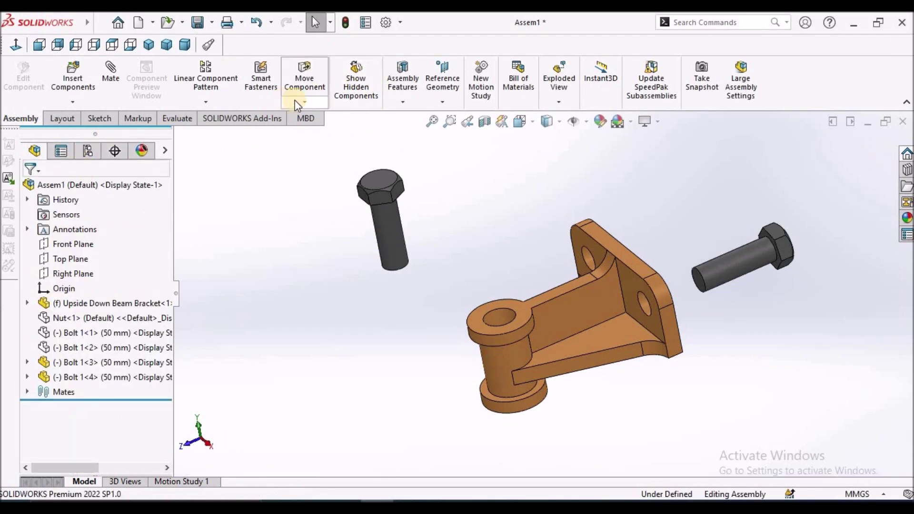
left_click(305, 103)
left_click(337, 134)
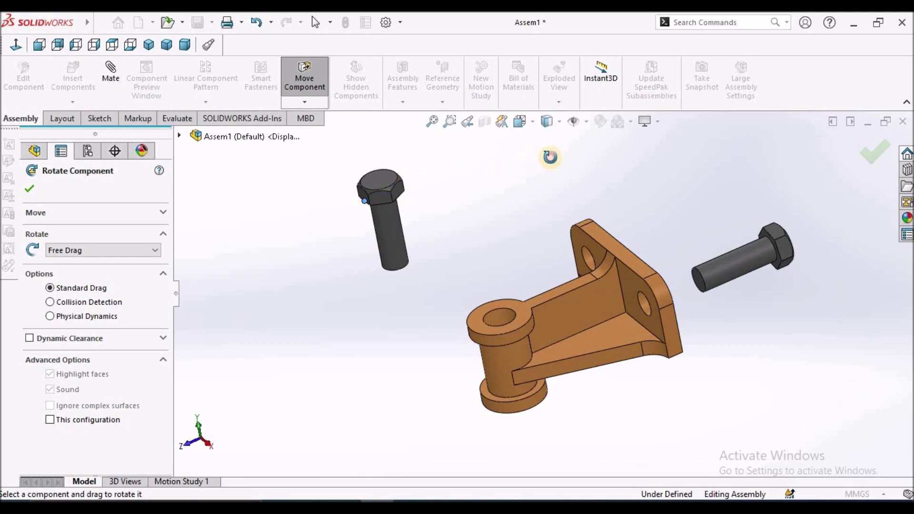
left_click(290, 159)
left_click(29, 188)
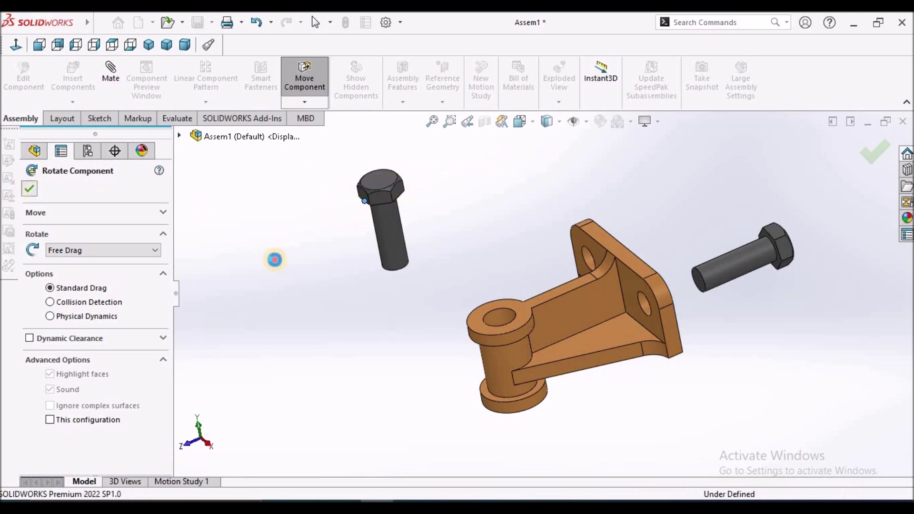
- Move the fourth bolt slightly away from the bracket and rotate it so its shank is tilted with the end face visible
left_click_drag(378, 193, 402, 161)
left_click(301, 106)
left_click(312, 136)
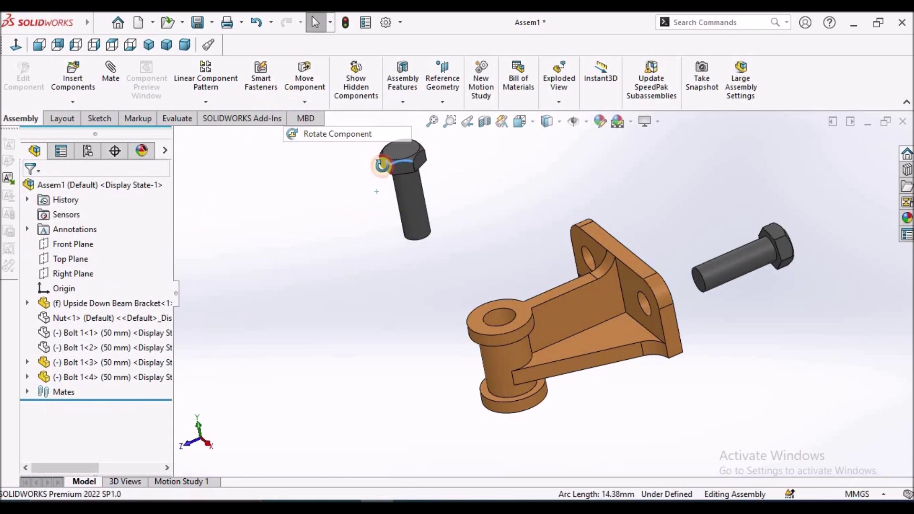
left_click_drag(389, 156, 339, 212)
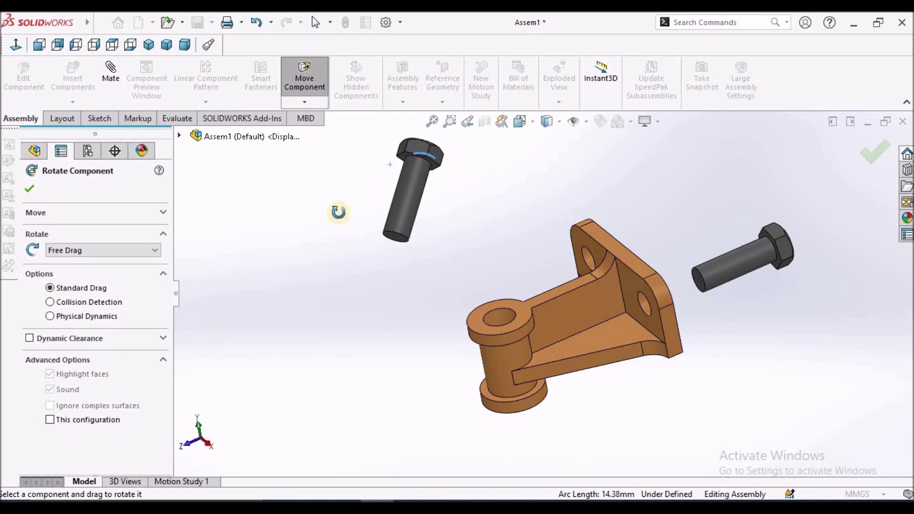
left_click(29, 189)
- Add a concentric mate between the fourth bolt's circular shank end edge and the edge of the bracket's empty bolt hole
middle_click_drag(595, 286, 618, 220)
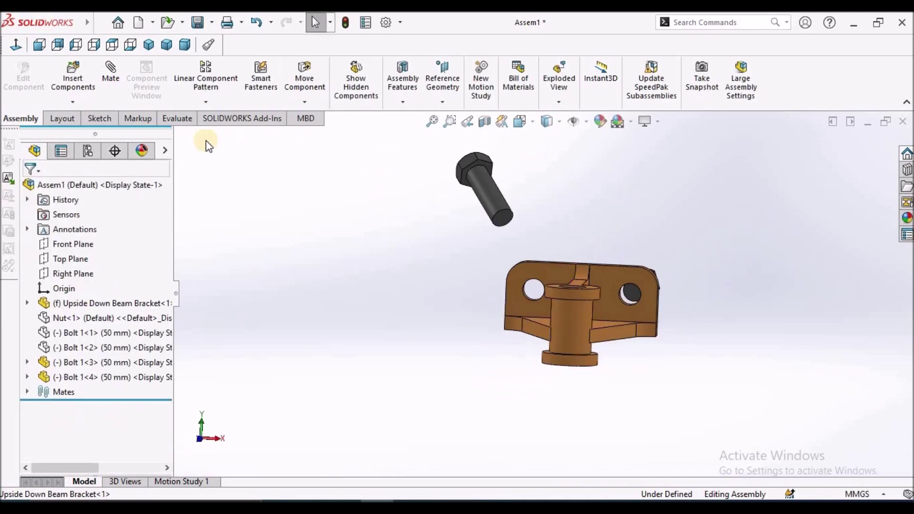
left_click(110, 71)
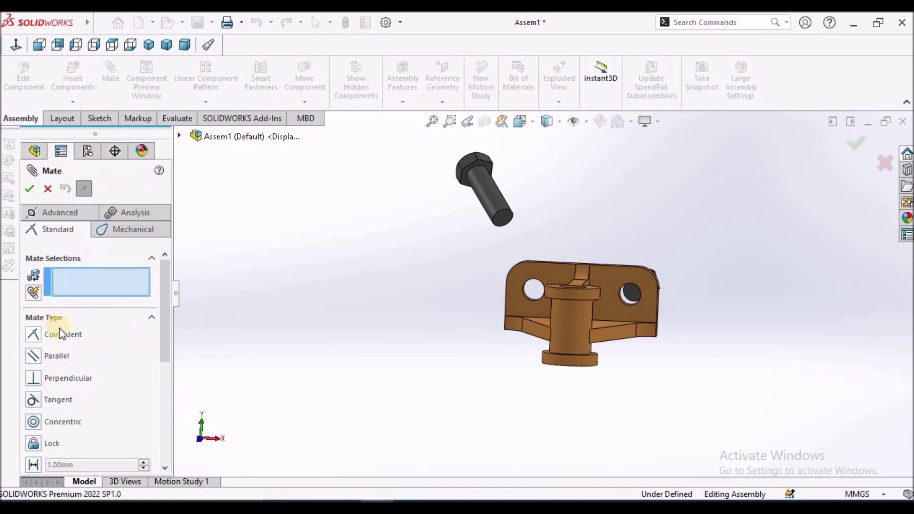
left_click(33, 422)
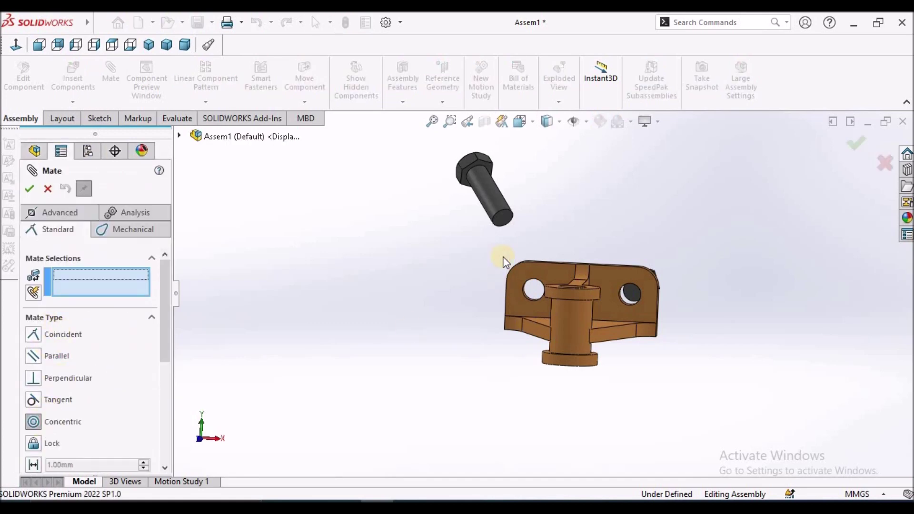
scroll(527, 222, "down", 3)
middle_click_drag(536, 210, 539, 240)
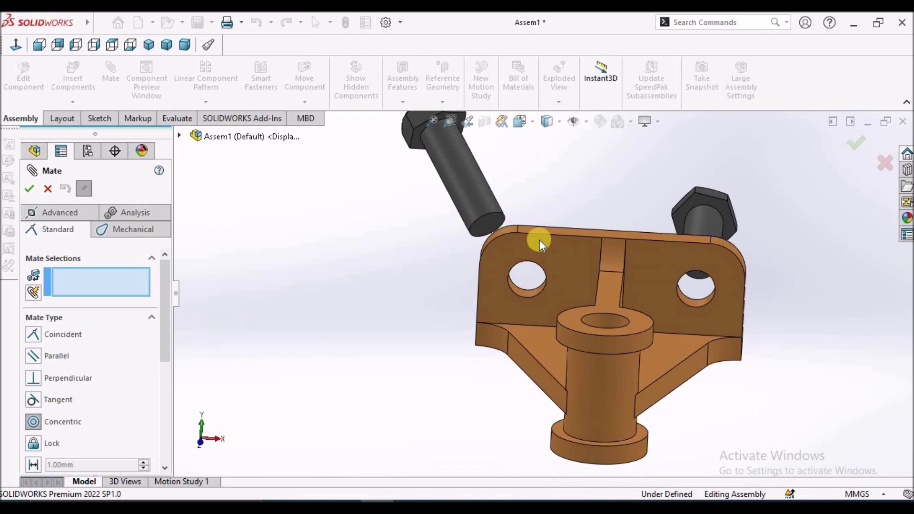
left_click(488, 213)
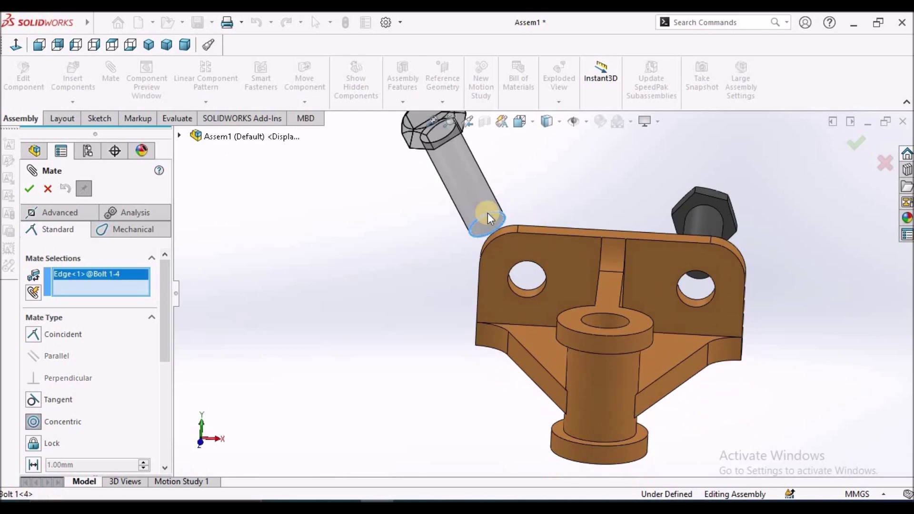
left_click(513, 290)
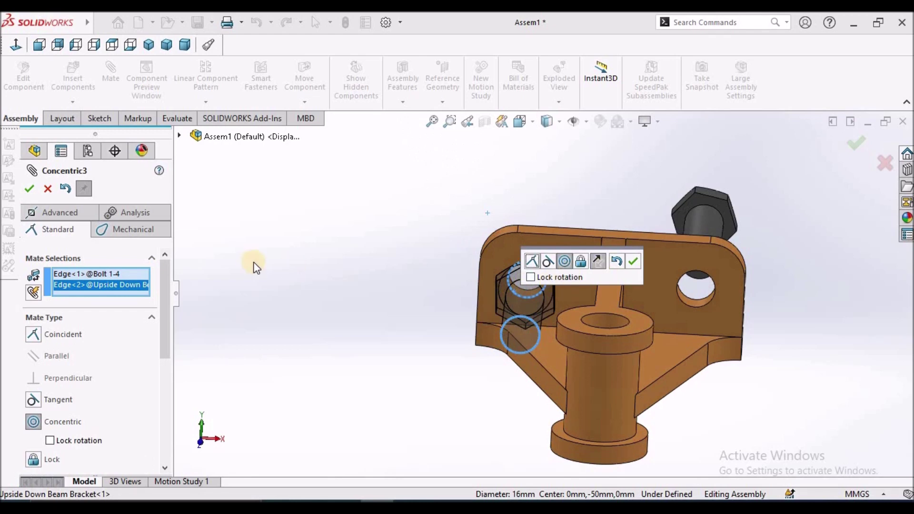
middle_click_drag(337, 179, 342, 291)
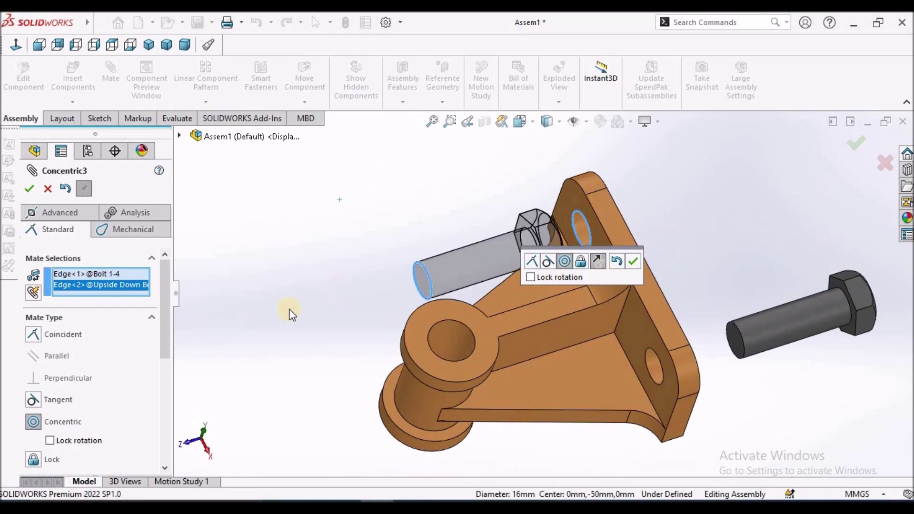
left_click(29, 188)
left_click(48, 189)
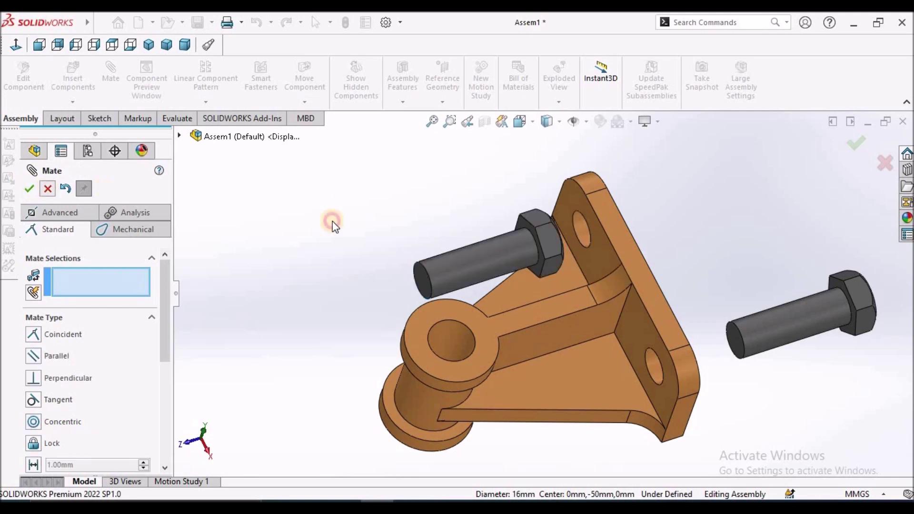
- Slide the fourth bolt along the hole's axis until it sits completely behind the bracket plate
left_click_drag(498, 268, 724, 205)
key("Escape")
- Examine the cylindrical face pair for a concentric mate by selecting the fourth bolt's shank and its bracket hole's inner face
scroll(607, 227, "down", 3)
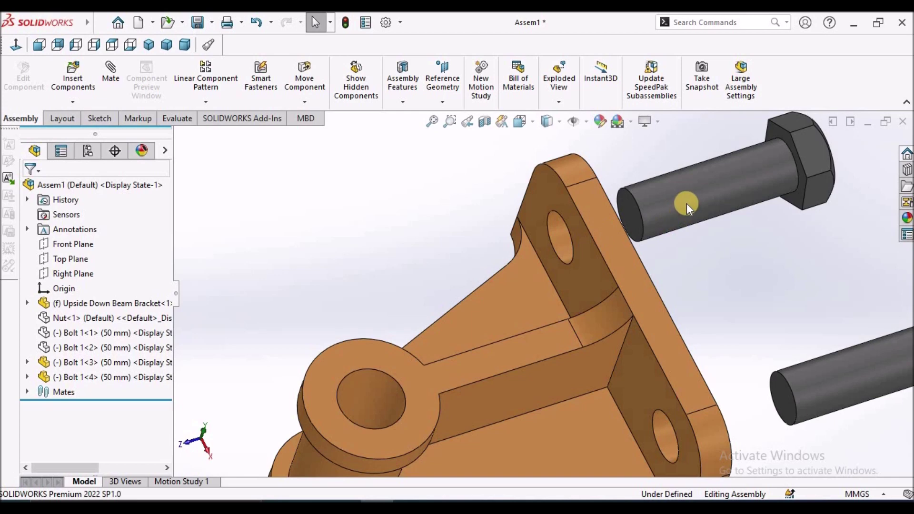
key("ctrl+shift+a")
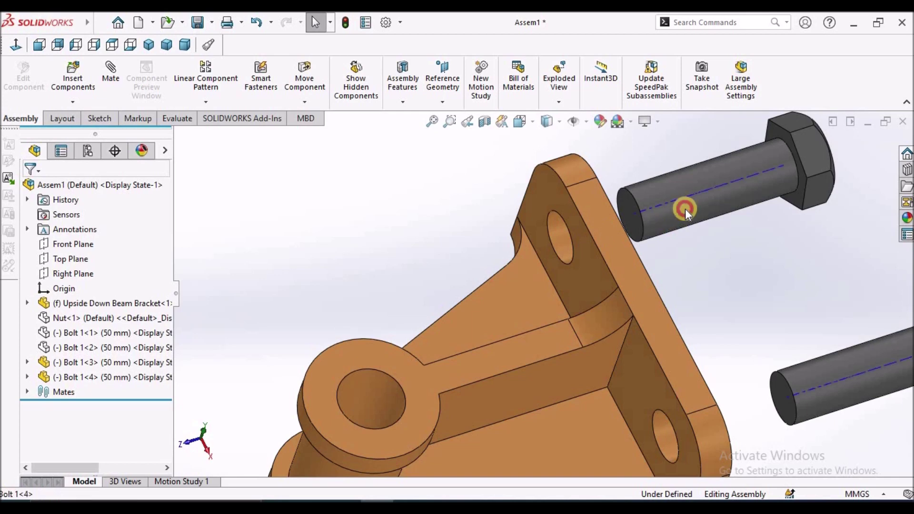
left_click(684, 208)
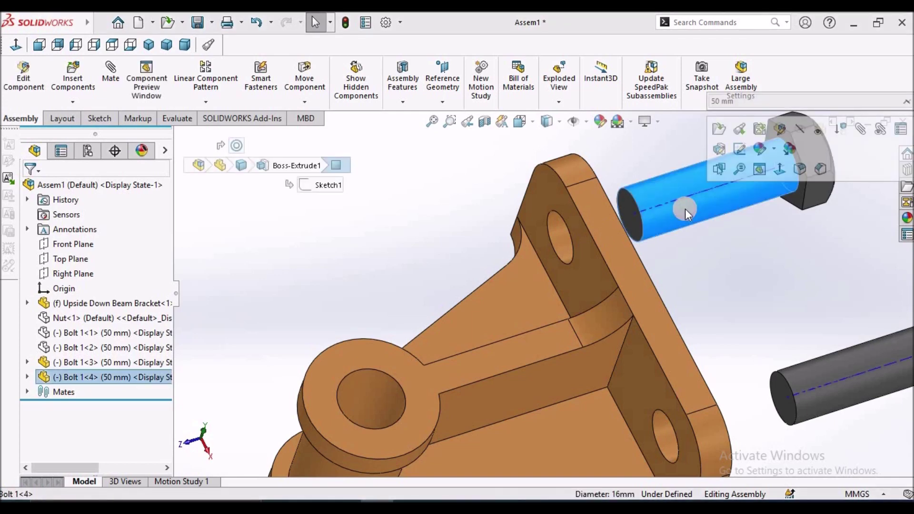
left_click(563, 235, "ctrl")
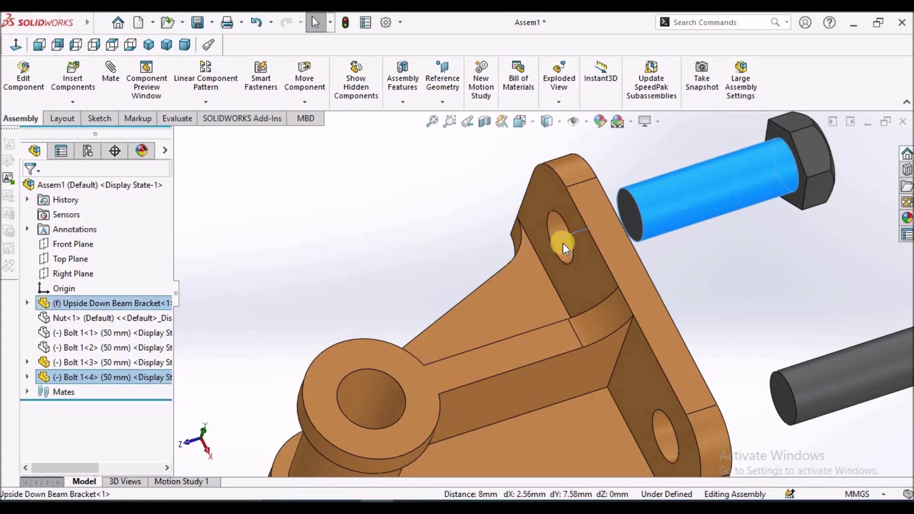
left_click(563, 243)
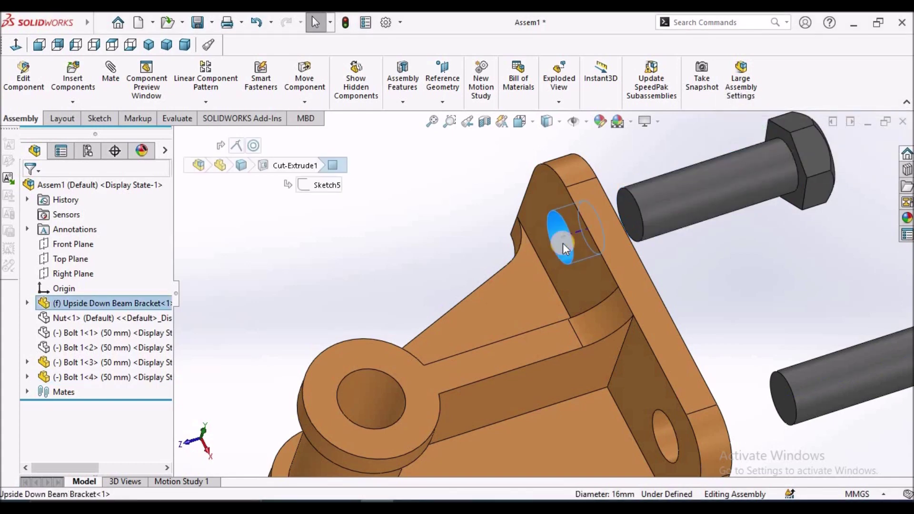
left_click(664, 218, "ctrl")
left_click(684, 252)
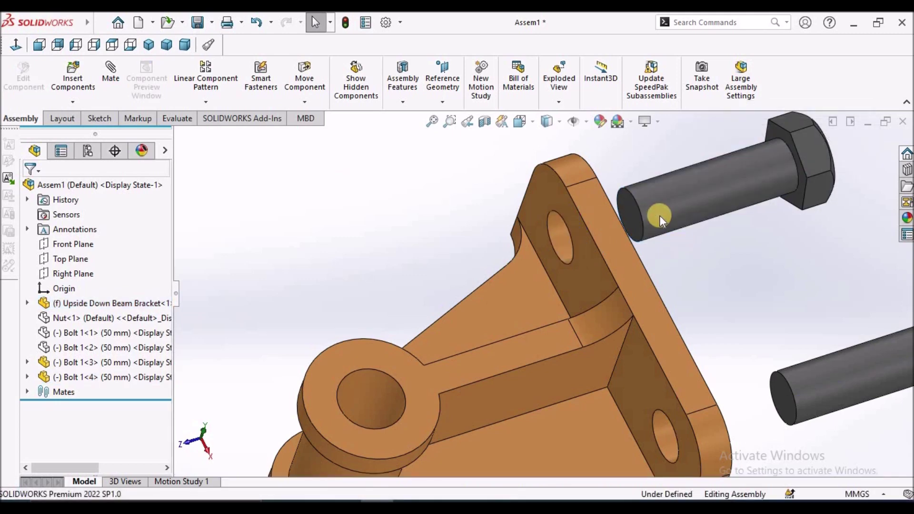
- Examine the circular edge pair for a concentric mate by selecting the fourth bolt's end edge and the bracket hole's edge
left_click(639, 211)
left_click(562, 245, "ctrl")
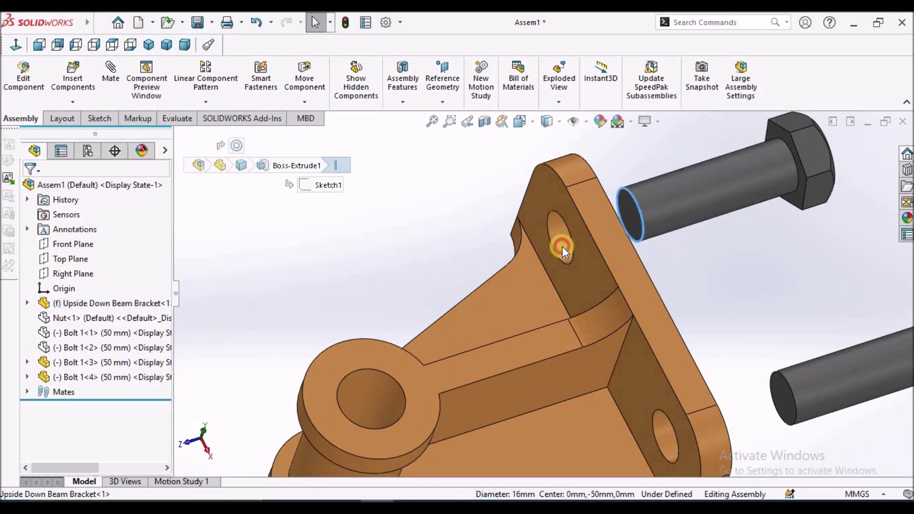
left_click(656, 237)
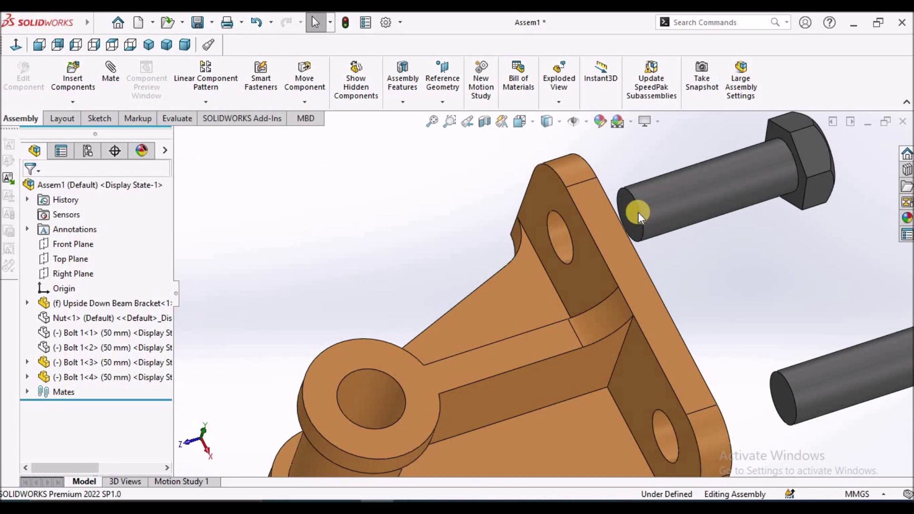
left_click(638, 210)
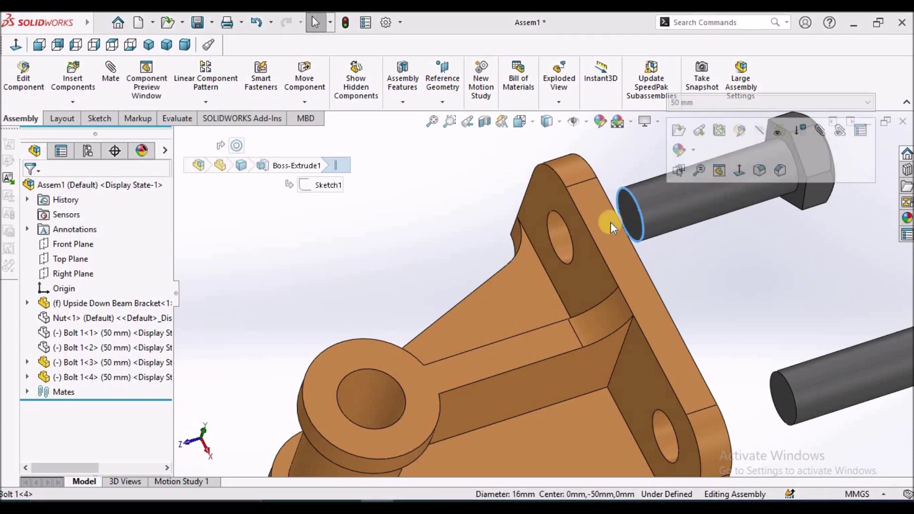
left_click(559, 255, "ctrl")
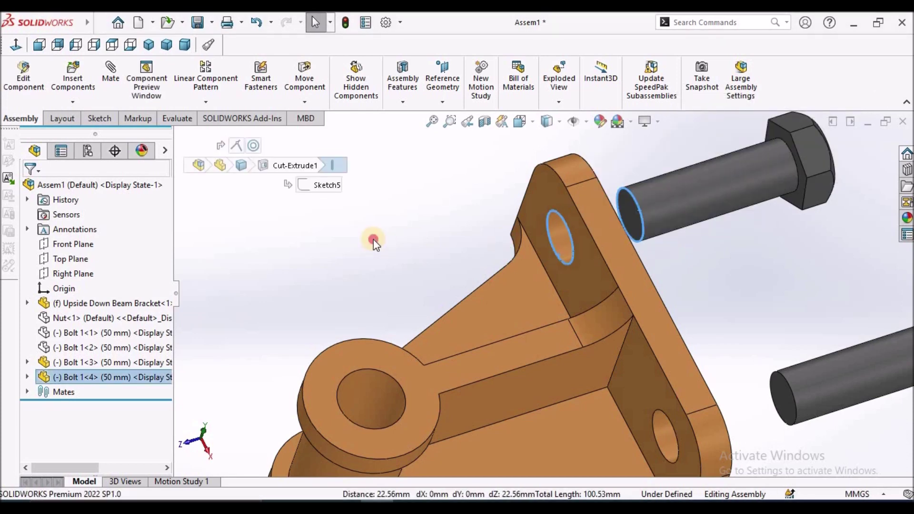
left_click(373, 239)
scroll(401, 250, "up", 6)
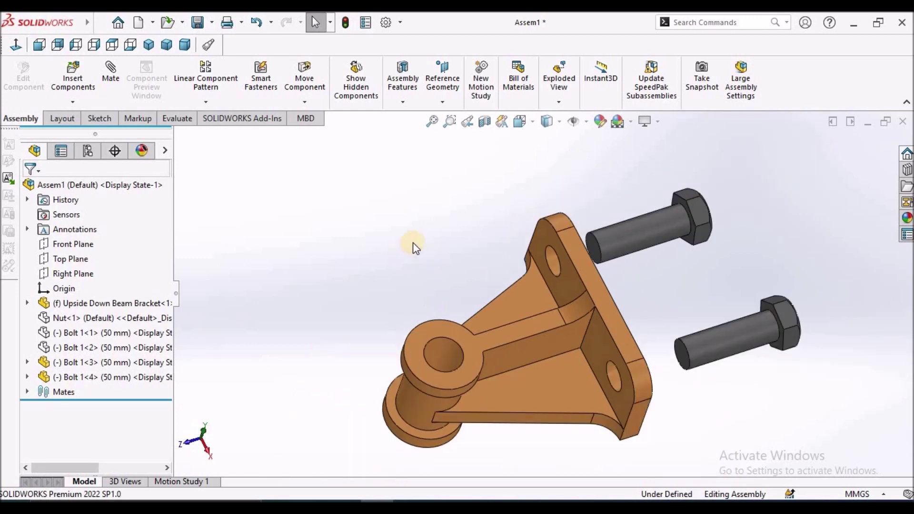
middle_click_drag(422, 194, 428, 220)
left_click(116, 79)
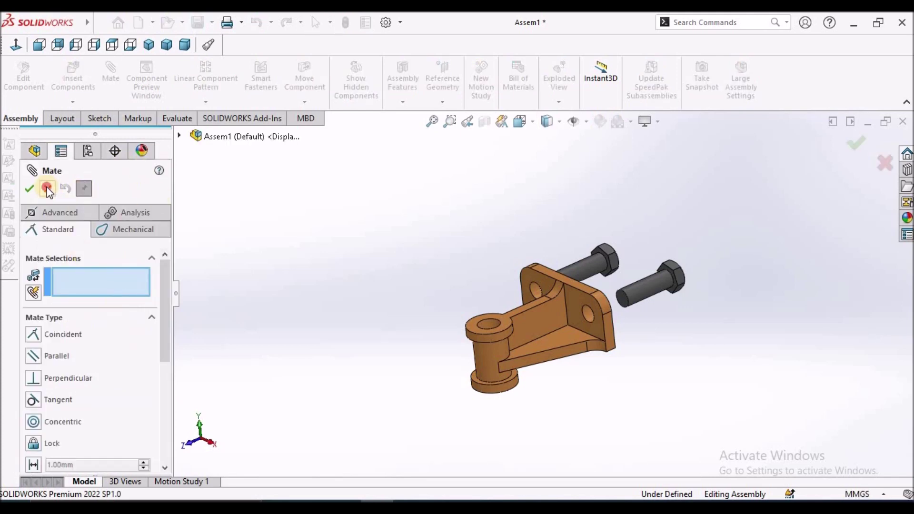
left_click(47, 189)
- Insert the Shaft part into the assembly and place it upright in empty space beside the bracket
left_click(73, 79)
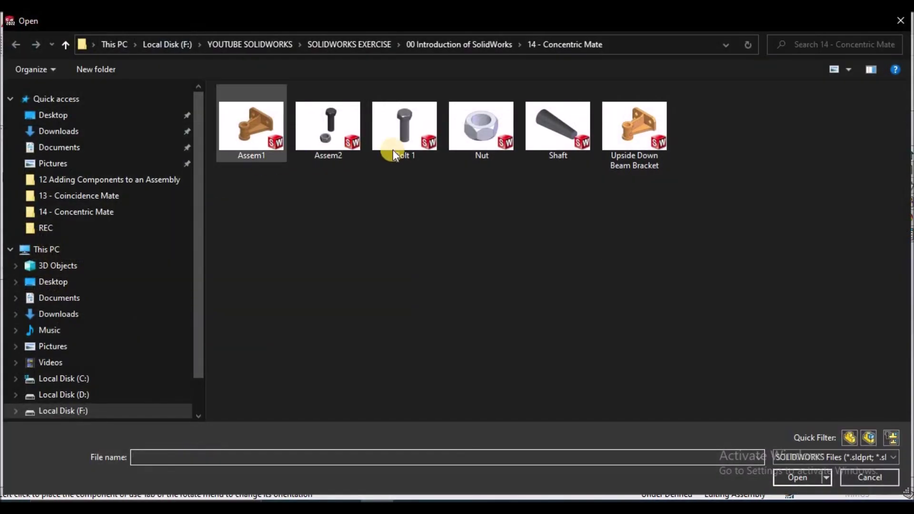
left_click(570, 154)
left_click(806, 484)
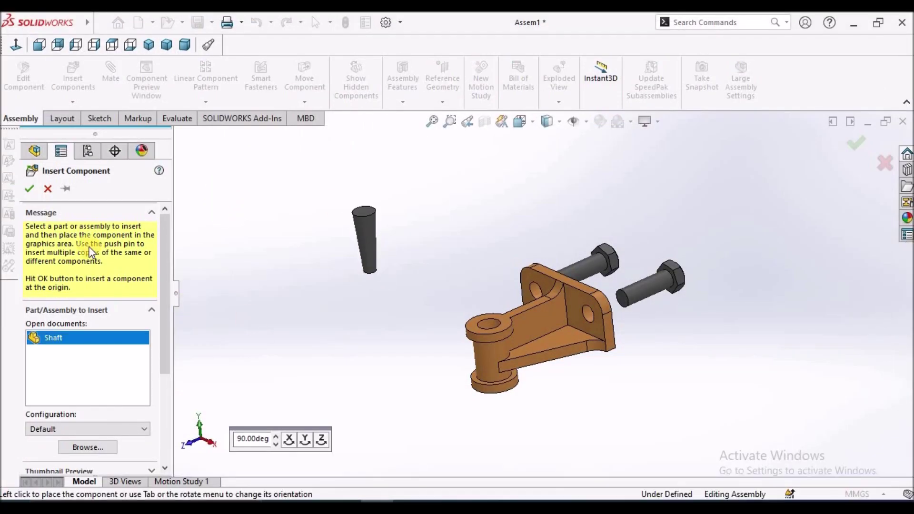
left_click(29, 188)
left_click(268, 274)
- Add a concentric mate between the Shaft's conical face and the axis of the bracket's vertical cylindrical boss
middle_click_drag(389, 186, 385, 260)
scroll(391, 220, "down", 3)
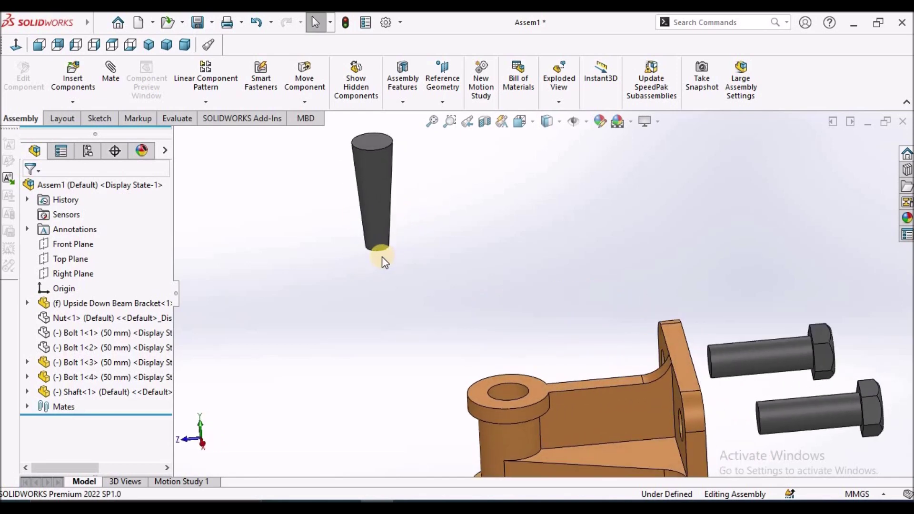
left_click(110, 77)
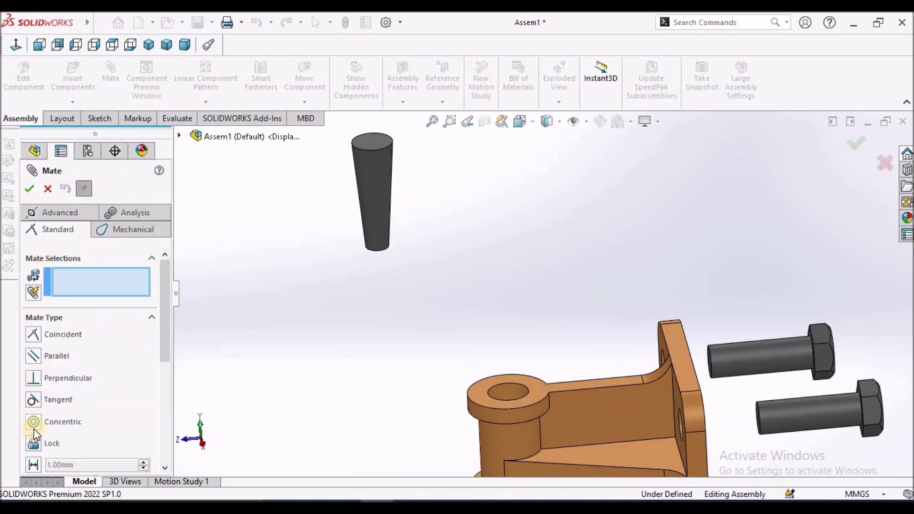
left_click(371, 182)
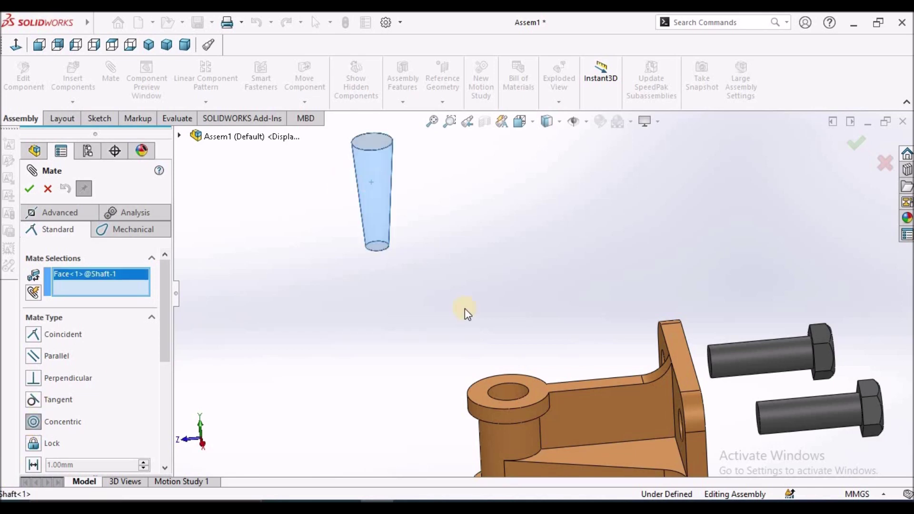
left_click(508, 392)
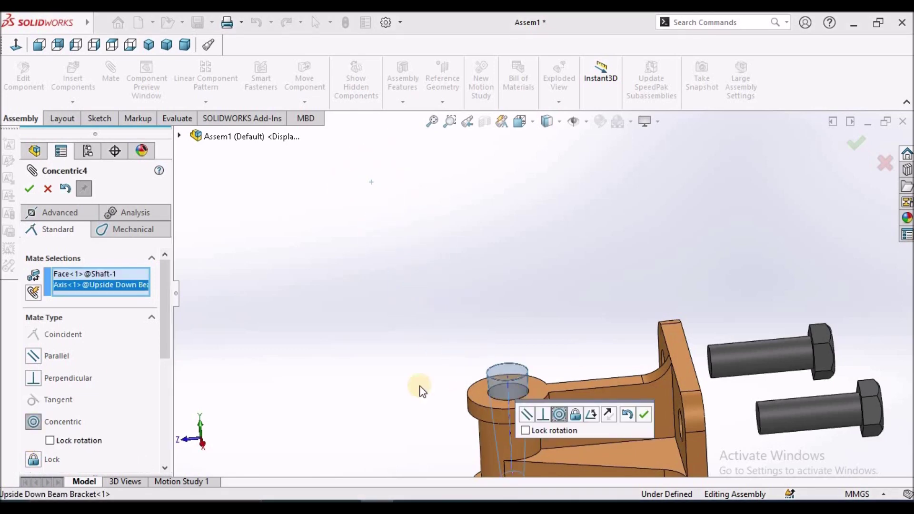
left_click(31, 189)
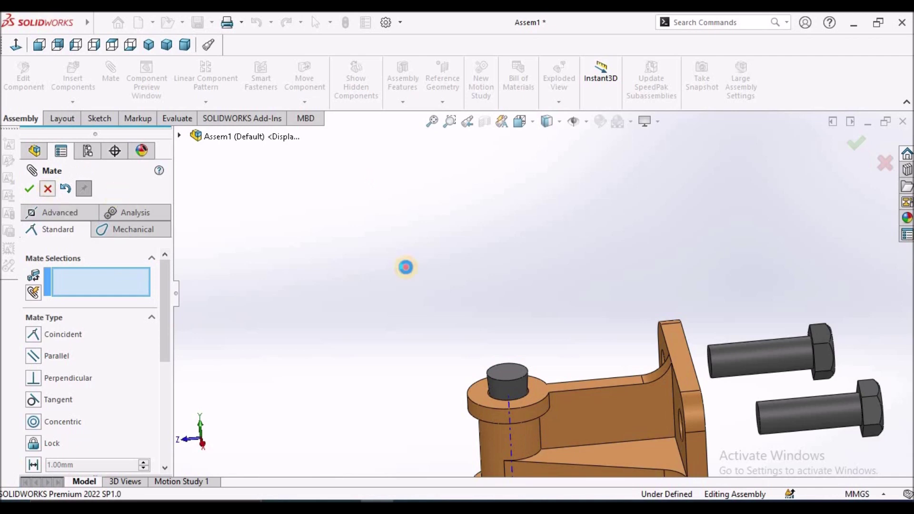
key("Escape")
- Create a planar section view on the bracket's Plane1, cutting through the shaft and the boss's bore
middle_click(450, 249)
middle_click(450, 248)
middle_click_drag(451, 248, 469, 270)
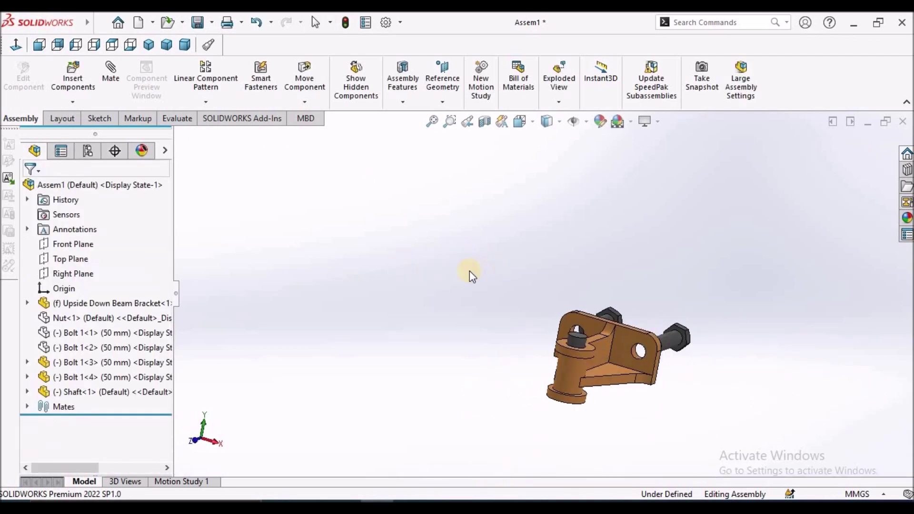
left_click(485, 121)
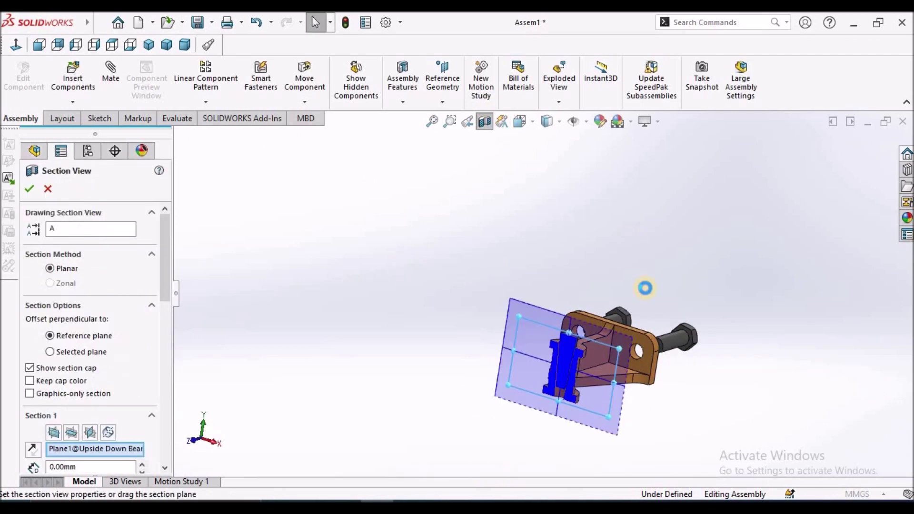
middle_click_drag(622, 348, 580, 387)
left_click(28, 190)
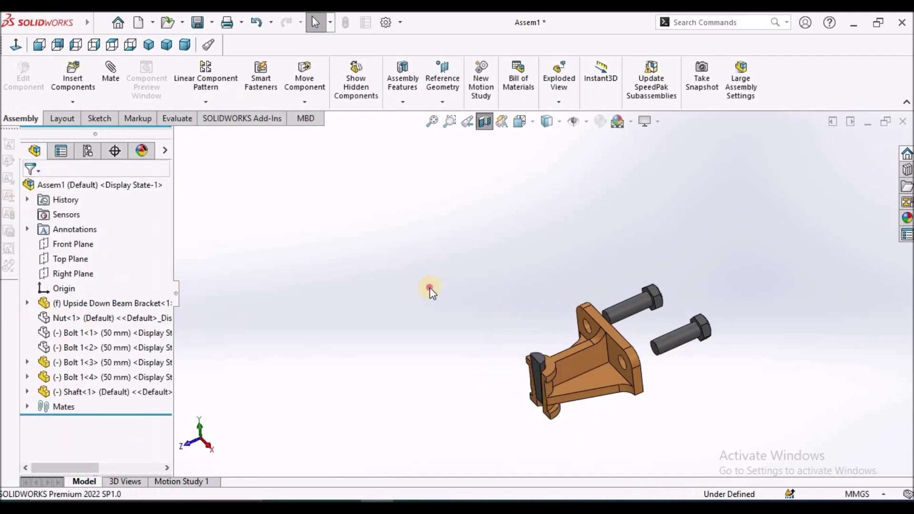
- Slide the sectioned shaft upward along the boss's bore axis until it is partly out of the bracket
middle_click_drag(517, 415, 632, 285)
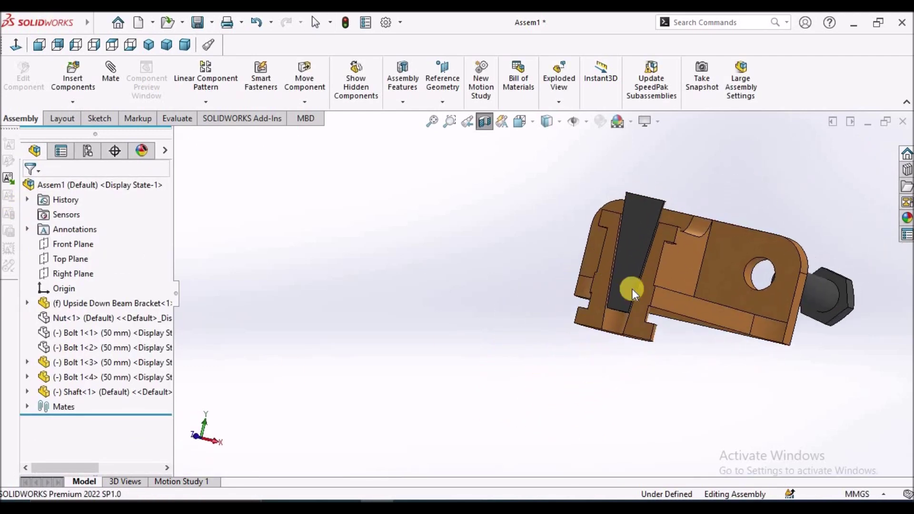
scroll(640, 255, "down", 10)
middle_click_drag(646, 336, 636, 379)
scroll(619, 328, "up", 8)
middle_click_drag(601, 273, 528, 229)
scroll(528, 228, "down", 5)
left_click_drag(453, 204, 450, 167)
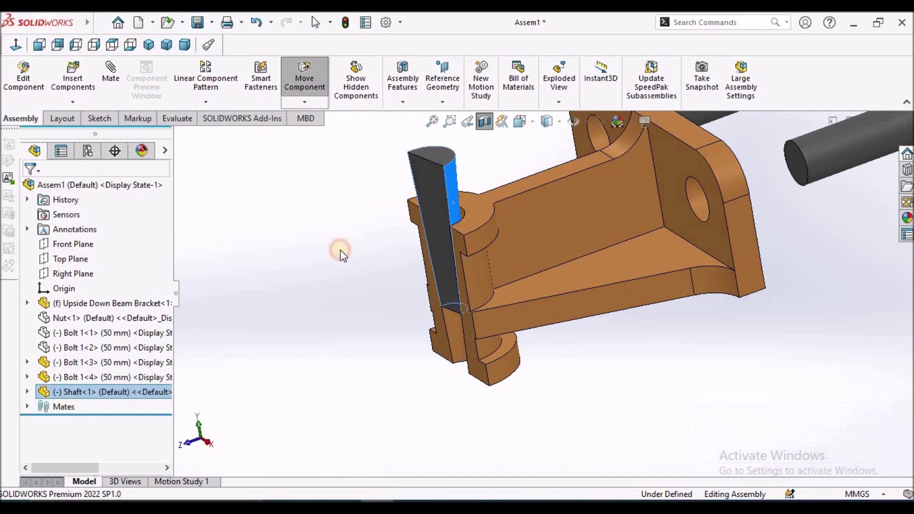
key("Escape")
- Undo the last shaft movement and slide the shaft slightly upward along the boss's bore axis
middle_click_drag(513, 268, 519, 335)
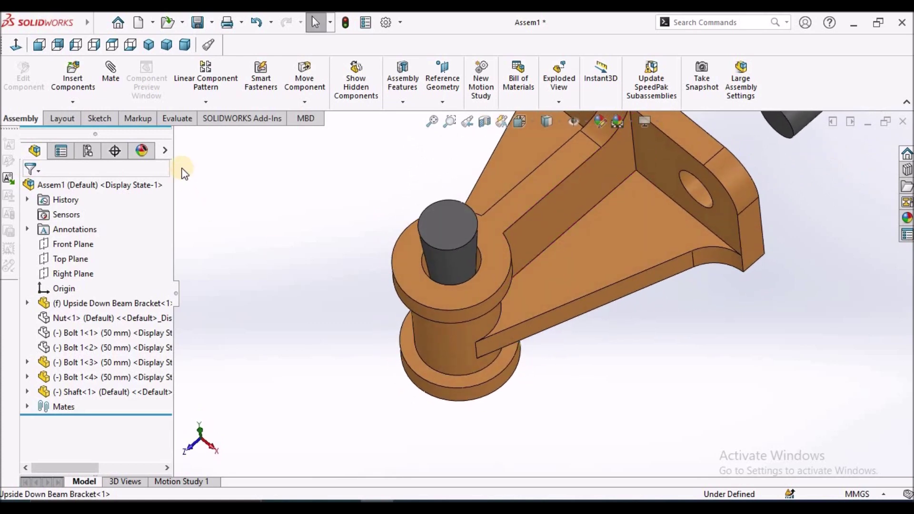
left_click(259, 23)
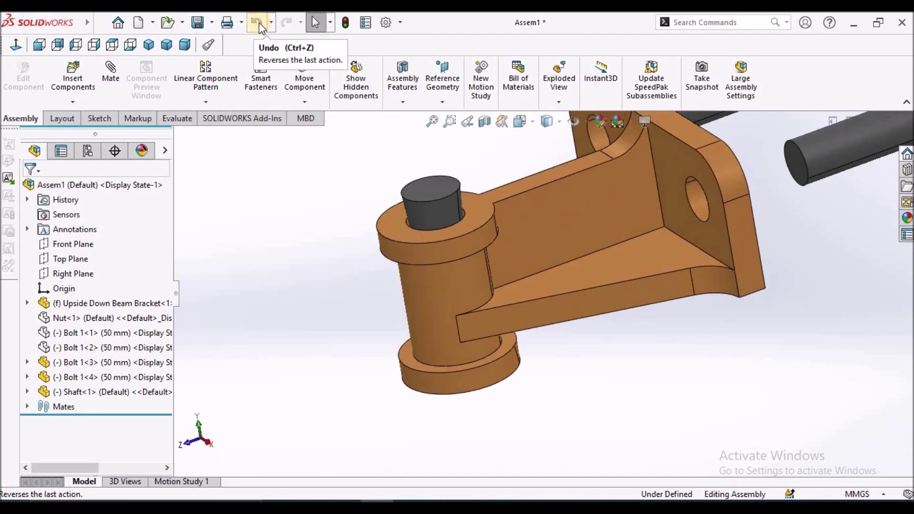
left_click_drag(436, 207, 251, 198)
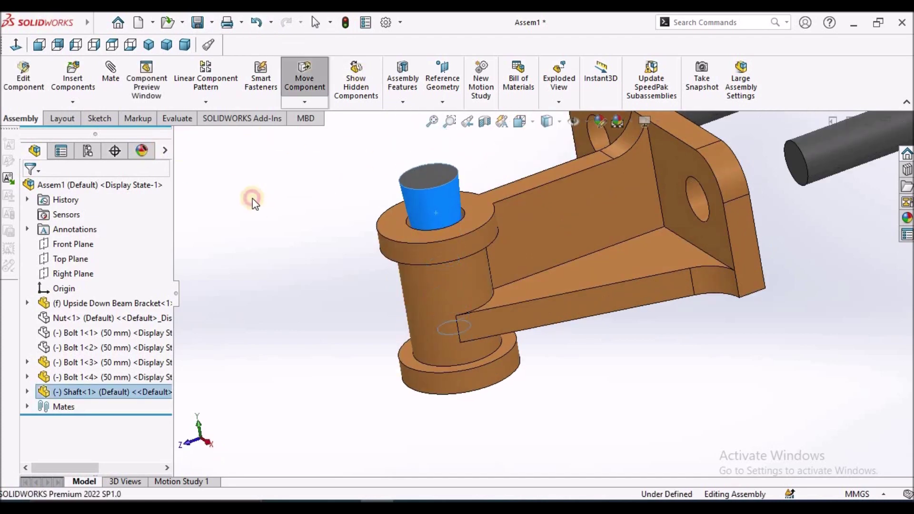
- Suppress the Shaft's existing concentric mate with the bracket, Concentric4
left_click(27, 391)
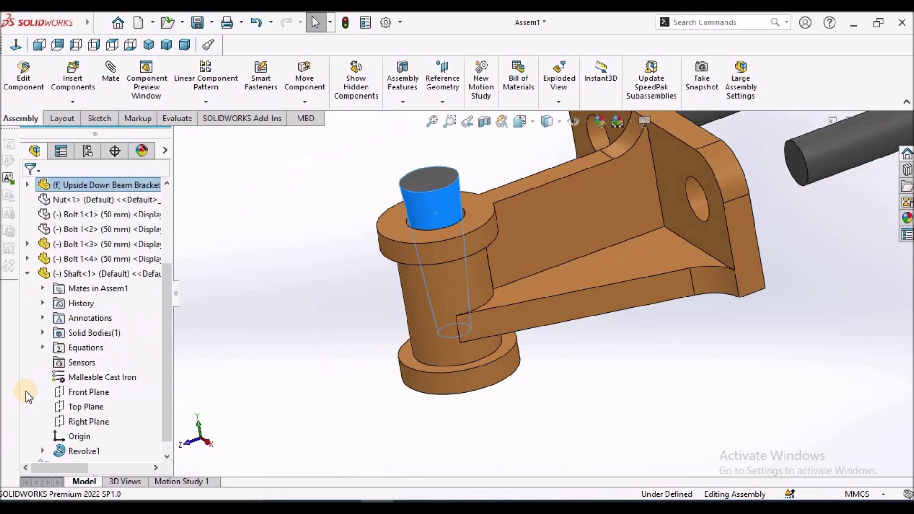
left_click(42, 288)
right_click(107, 304)
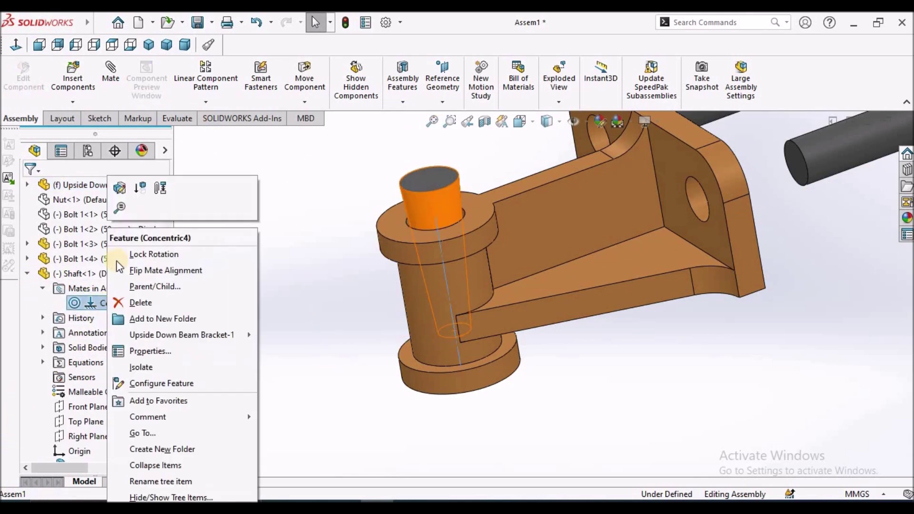
left_click(140, 189)
left_click(268, 257)
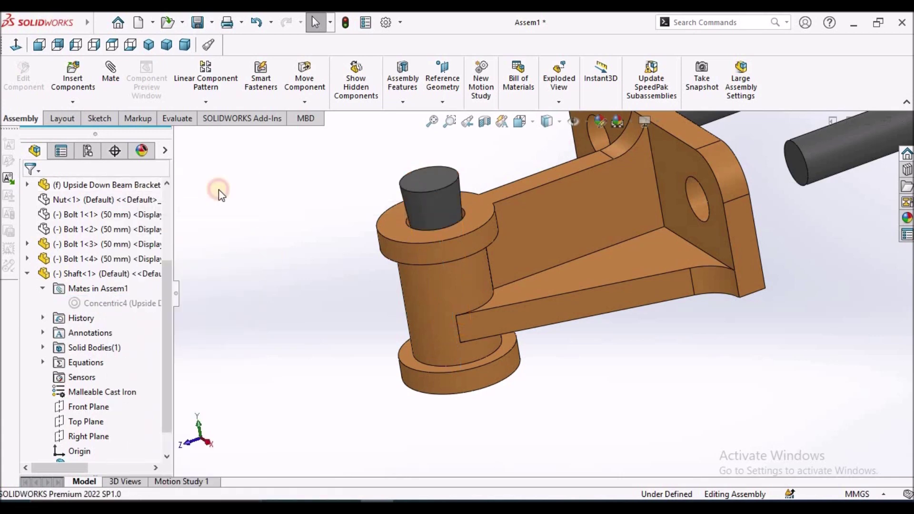
- Add a concentric mate between the upper circular edge of the boss's bore and the circular edge of the Shaft's wide end
left_click(112, 75)
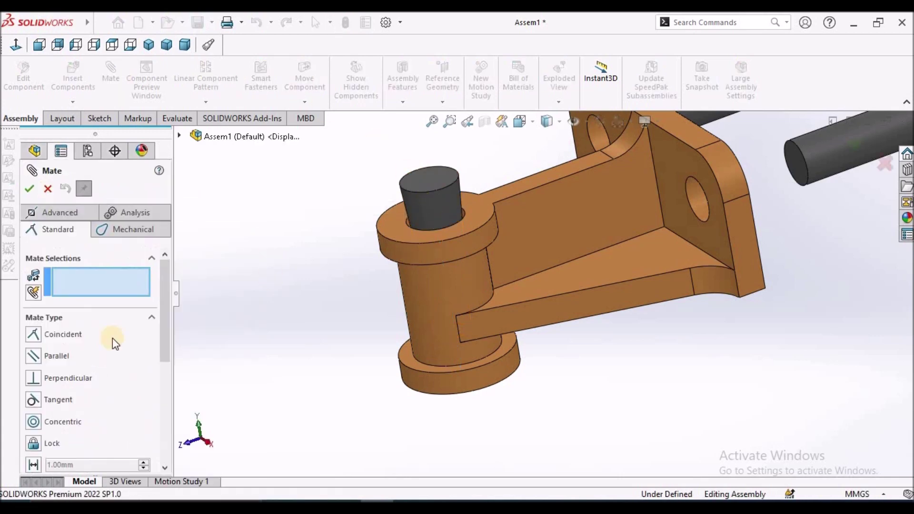
left_click(32, 421)
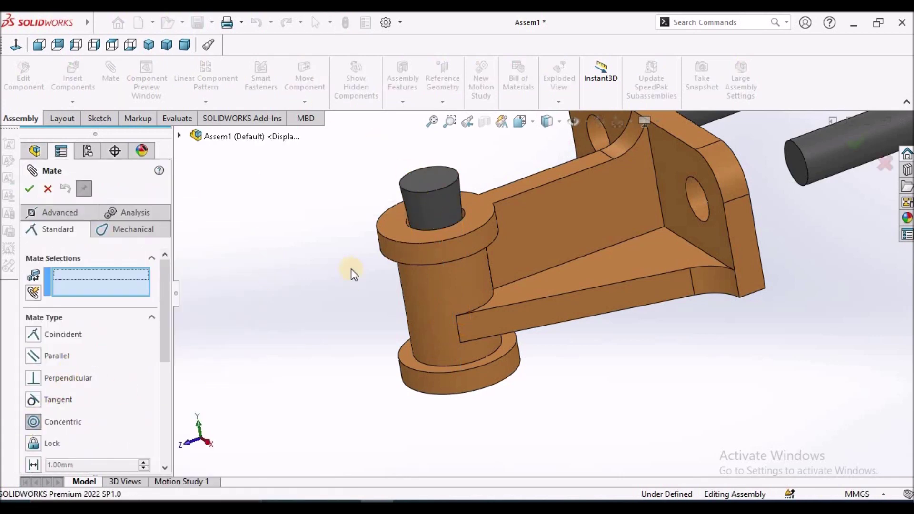
left_click(417, 230)
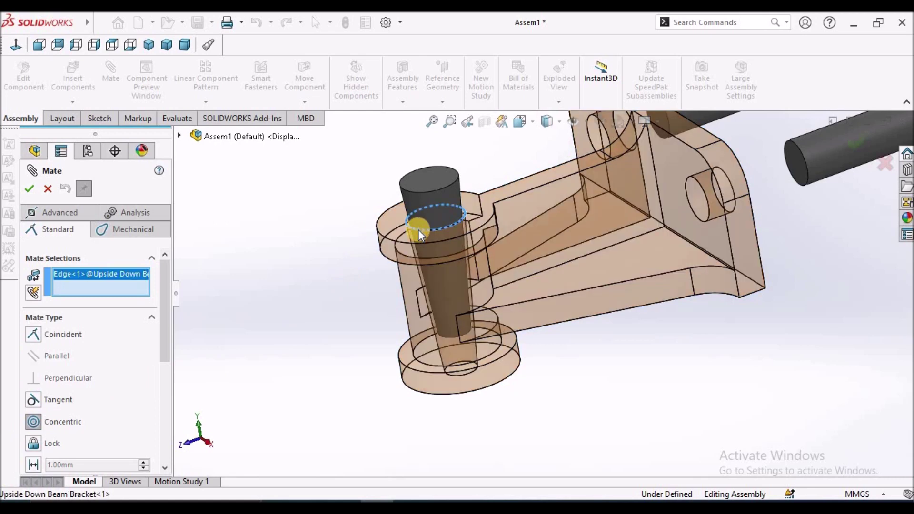
left_click(411, 191)
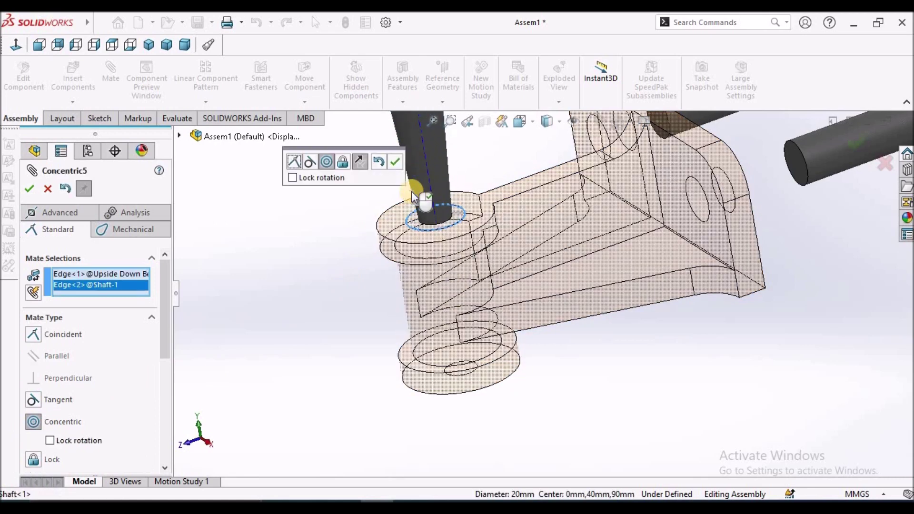
left_click(396, 162)
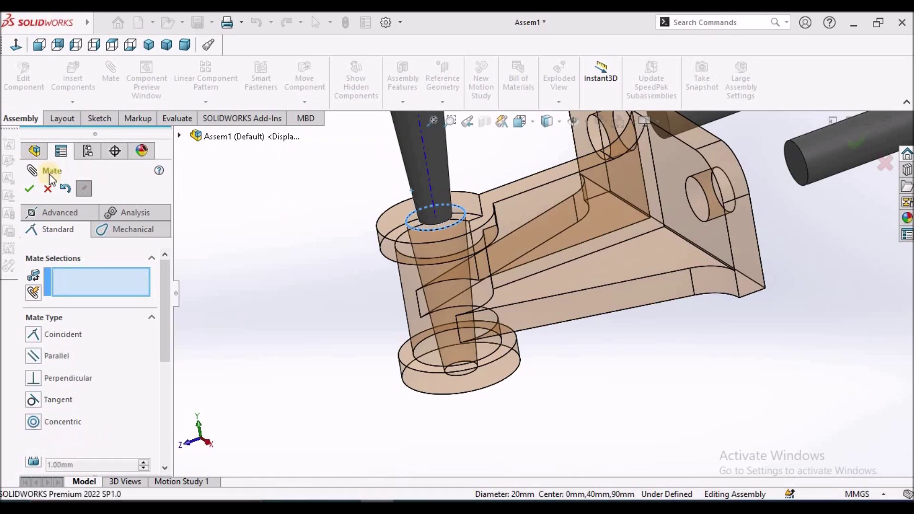
left_click(47, 189)
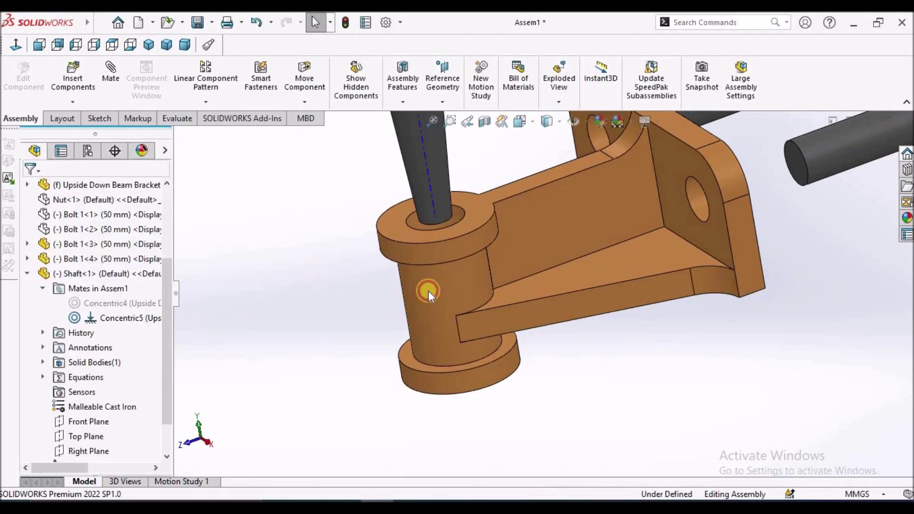
- Suppress the edge-to-edge concentric mate, Concentric5, between the Shaft and the bracket
scroll(509, 233, "up", 3)
mouse_move(485, 205)
left_mouse_down()
mouse_move(501, 309)
mouse_move(471, 210)
left_mouse_up()
left_click(272, 253)
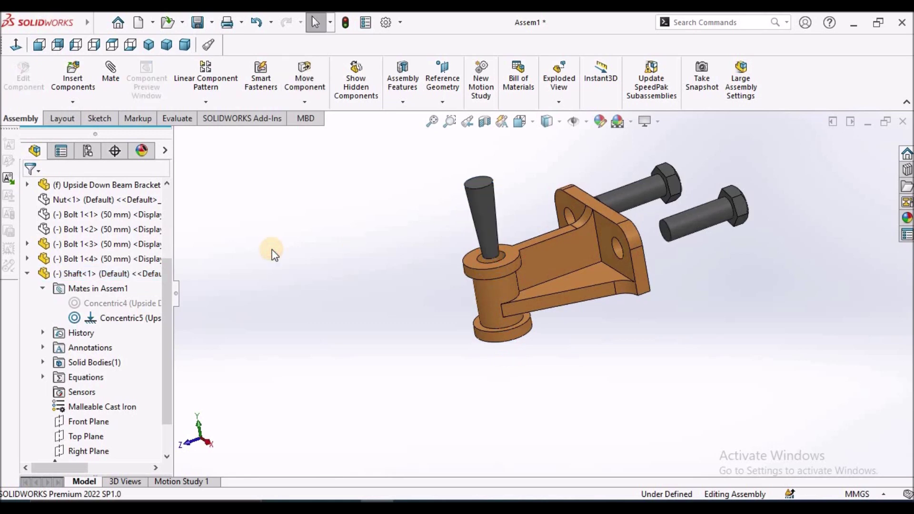
right_click(109, 322)
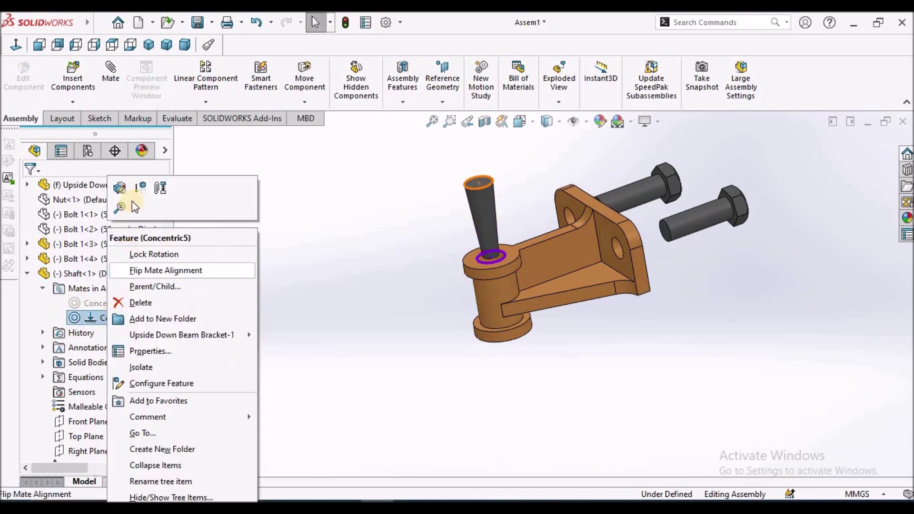
left_click(262, 244)
left_click(262, 243)
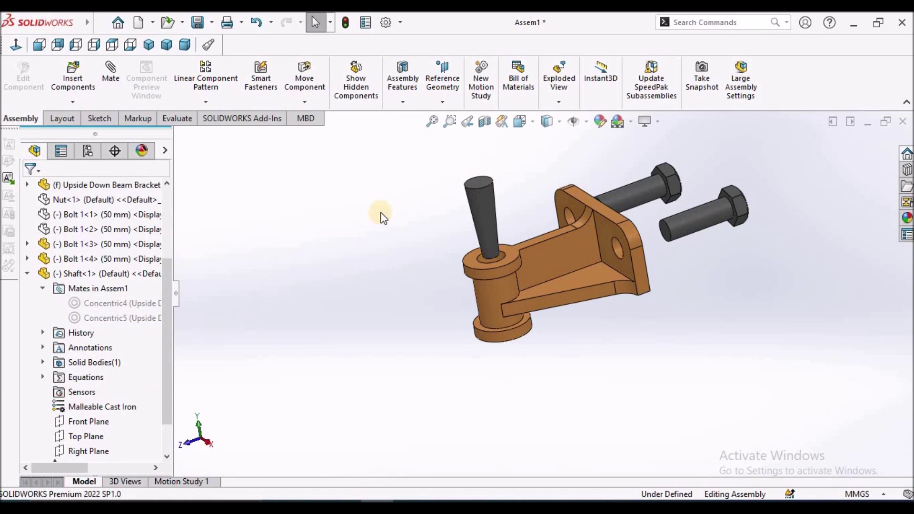
- Add a coincident mate between the Shaft's conical face and the tapered inner face of the bracket's boss
left_click(486, 219)
middle_click_drag(485, 259, 491, 351)
scroll(502, 278, "down", 5)
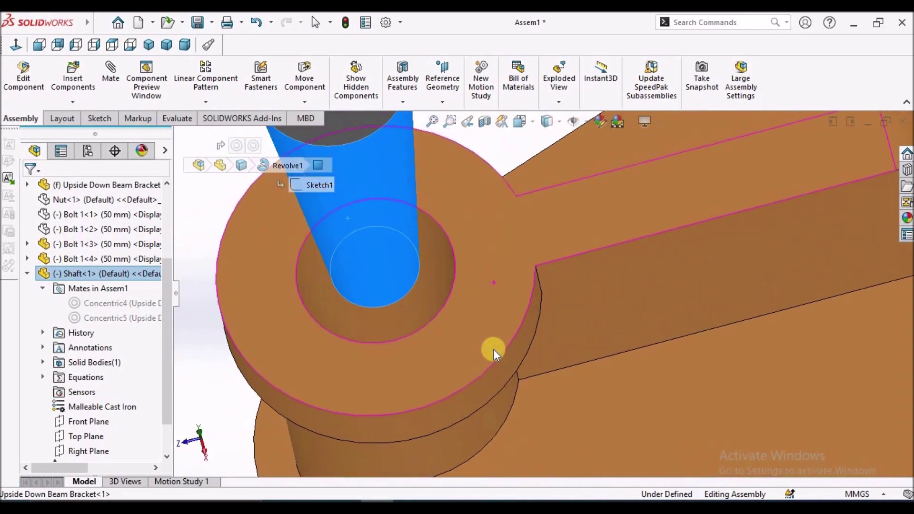
left_click(432, 281)
scroll(381, 348, "down", 5)
middle_click_drag(380, 349, 371, 269)
left_click(108, 73)
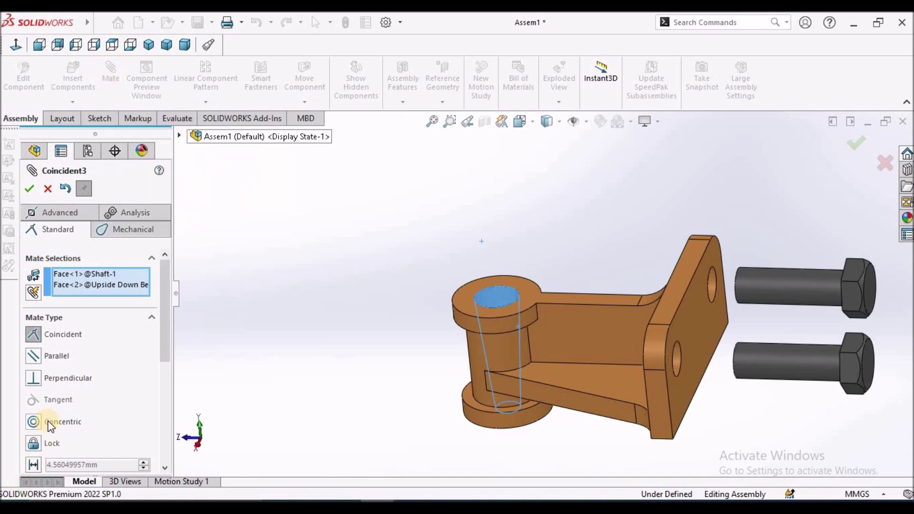
left_click(122, 187)
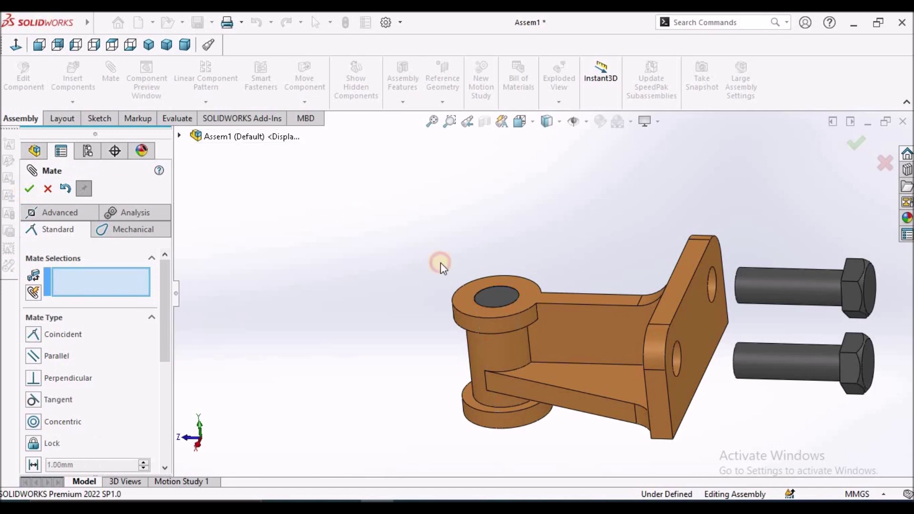
left_click(46, 189)
- Try to move the mated Shaft inside the boss's bore and inspect its fit from below
left_click(492, 299)
left_click_drag(489, 275, 522, 283)
middle_click_drag(522, 283, 428, 107)
left_click(485, 122)
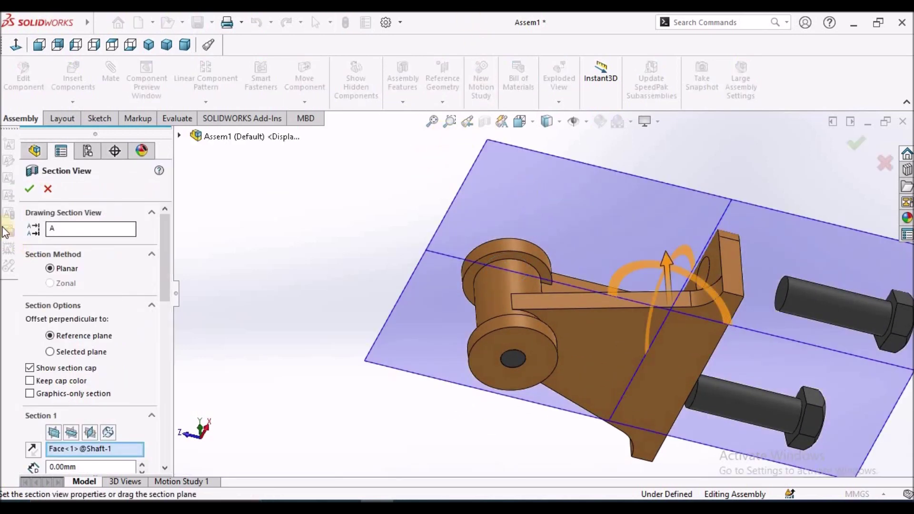
left_click(29, 189)
left_click(484, 122)
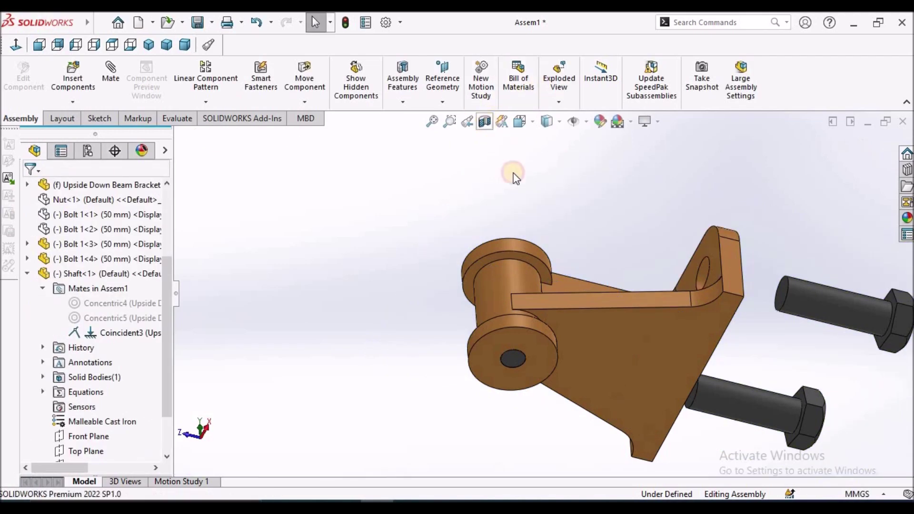
- Section the assembly with a planar cut on the bracket's Plane1 and inspect the tapered Shaft's fit in the bore
middle_click_drag(525, 337, 595, 380)
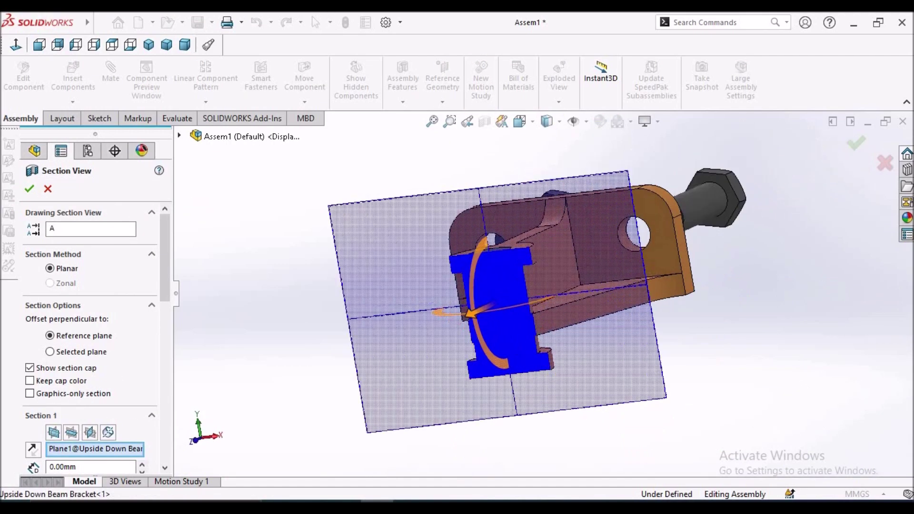
left_click(31, 189)
middle_click_drag(526, 295, 504, 373)
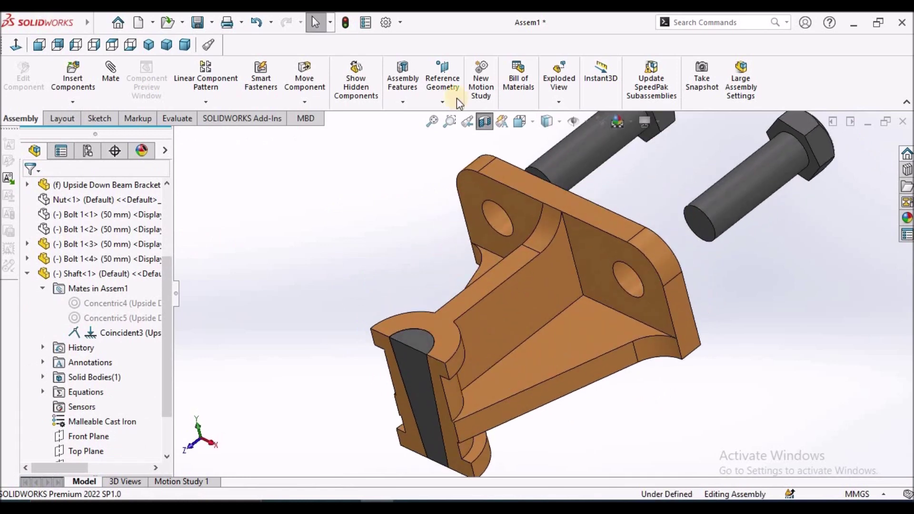
left_click(140, 333)
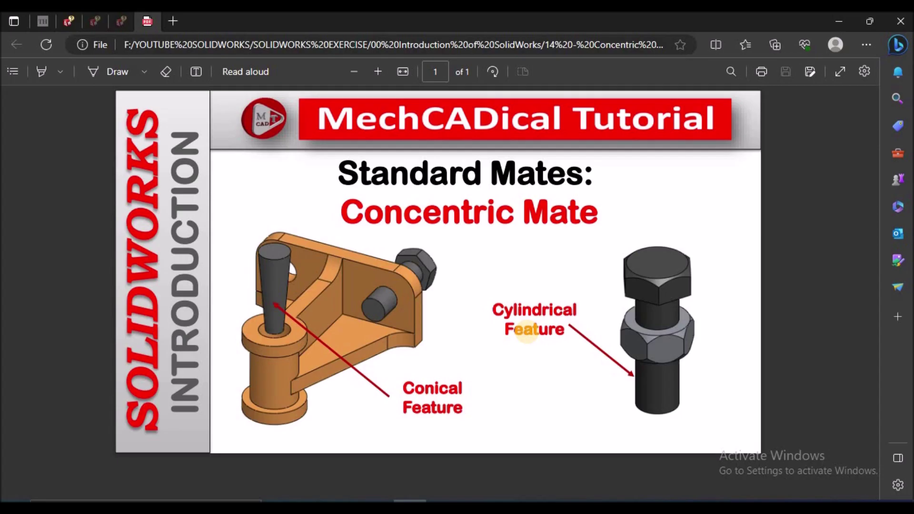